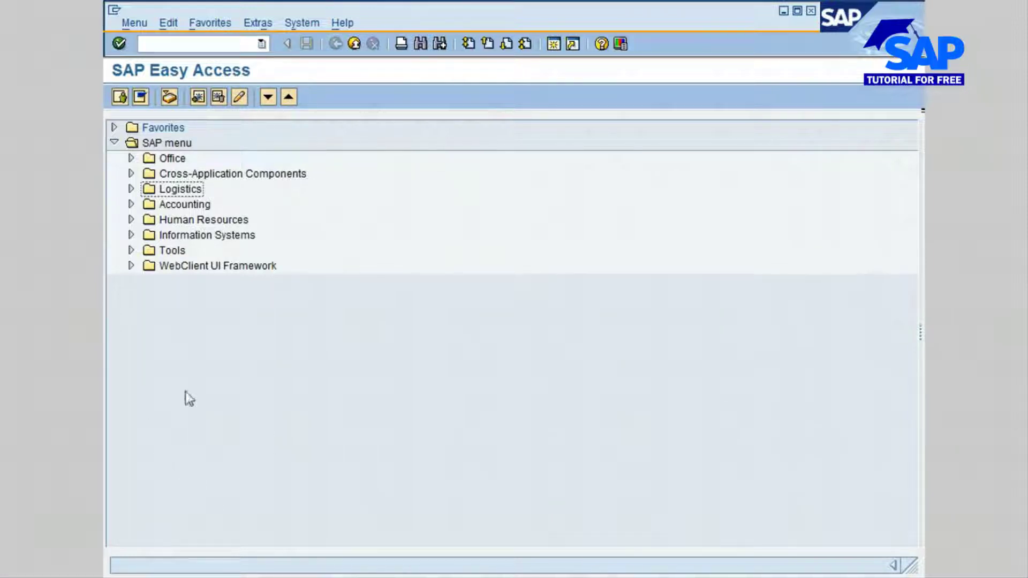
Step: Open the ME47 Maintain transaction under Logistics, Materials Management, Purchasing, RFQ/Quotation, Quotation
left_click(131, 190)
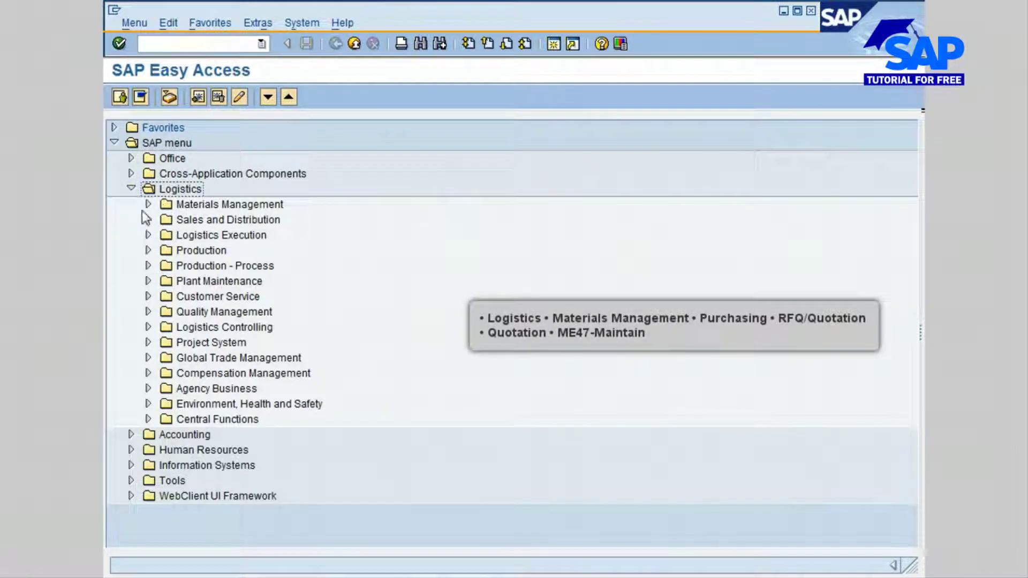
left_click(148, 204)
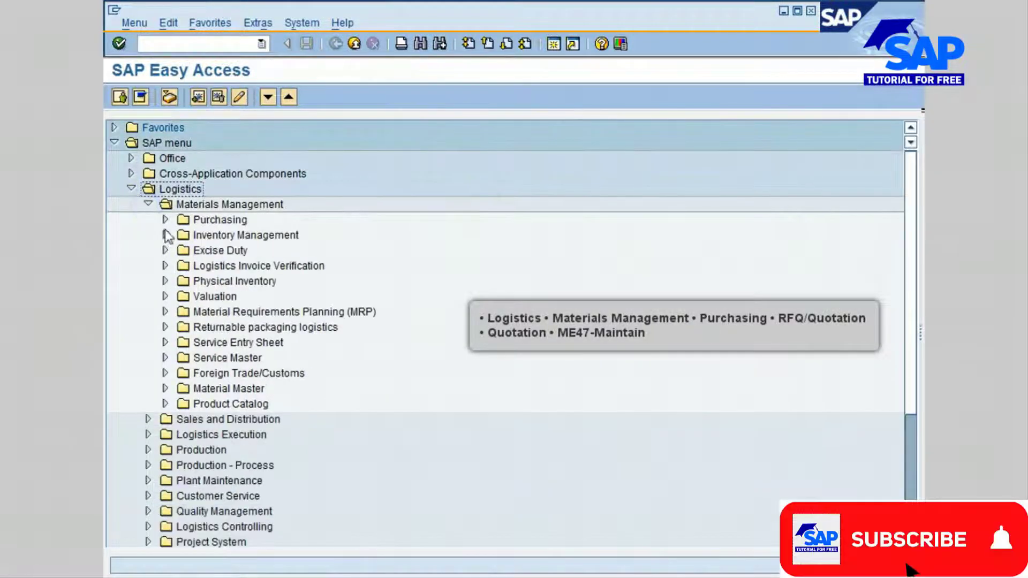
left_click(165, 220)
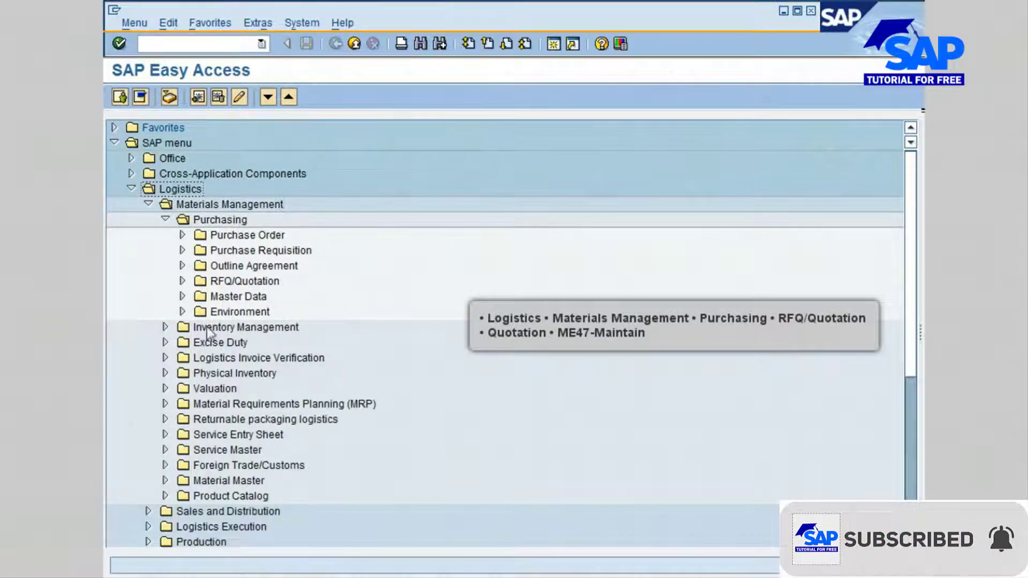
left_click(182, 283)
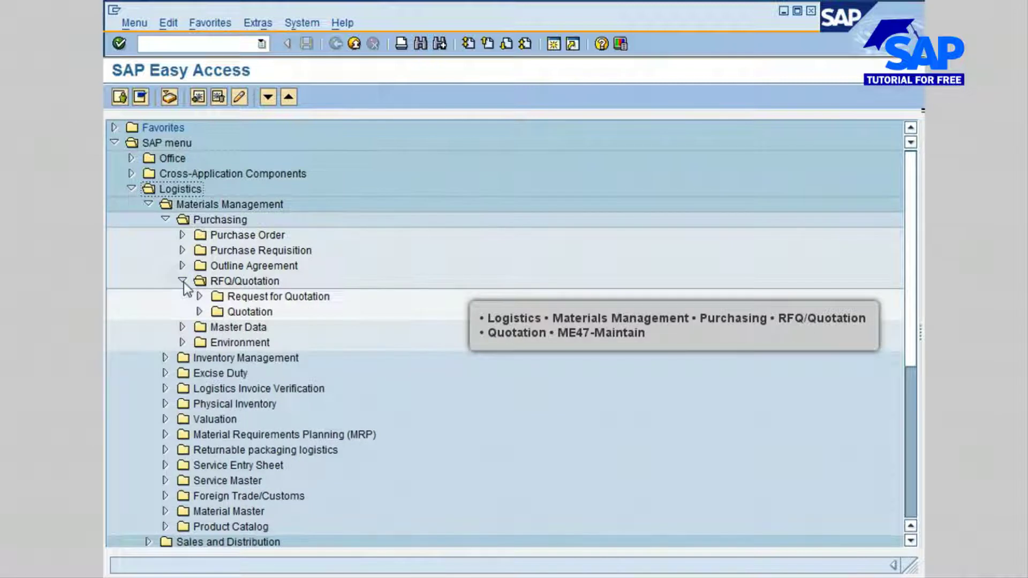
left_click(200, 313)
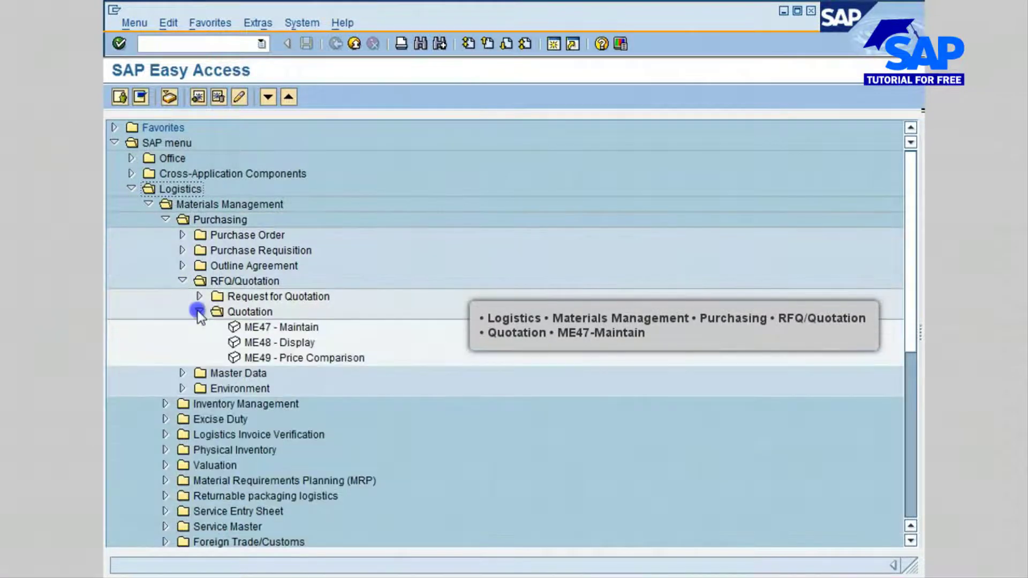
double_click(266, 328)
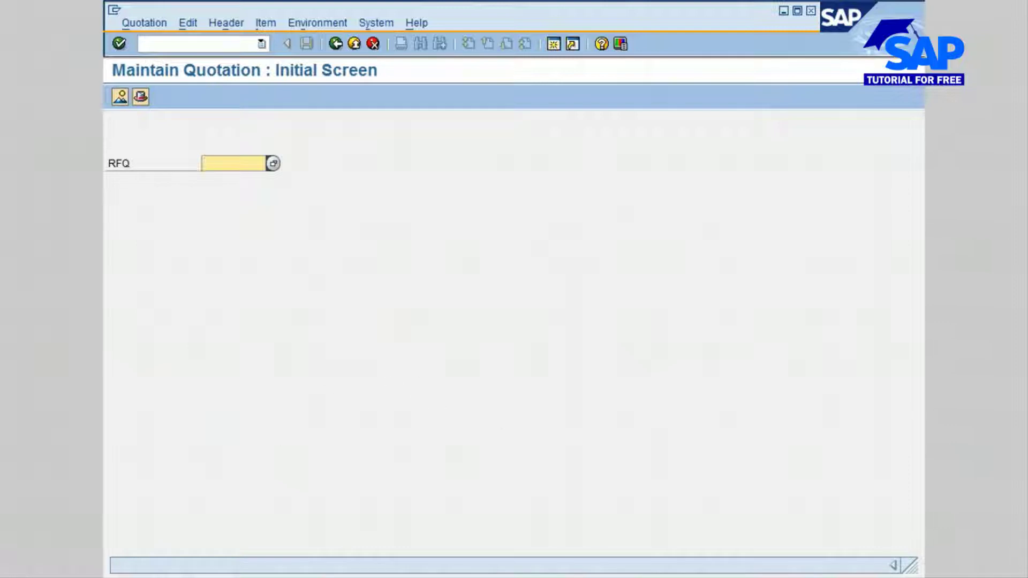
left_click(235, 161)
type("6")
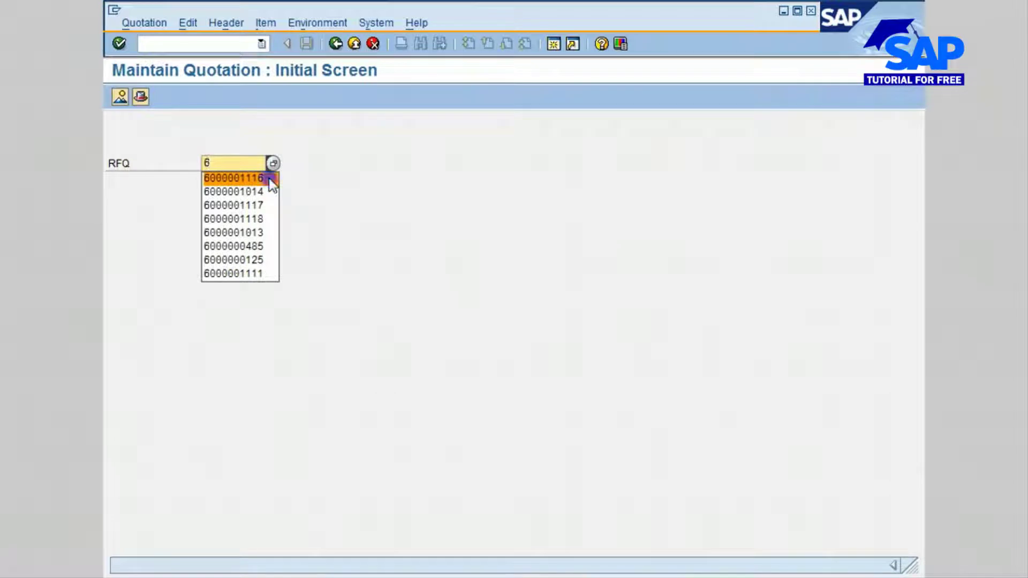
left_click(267, 178)
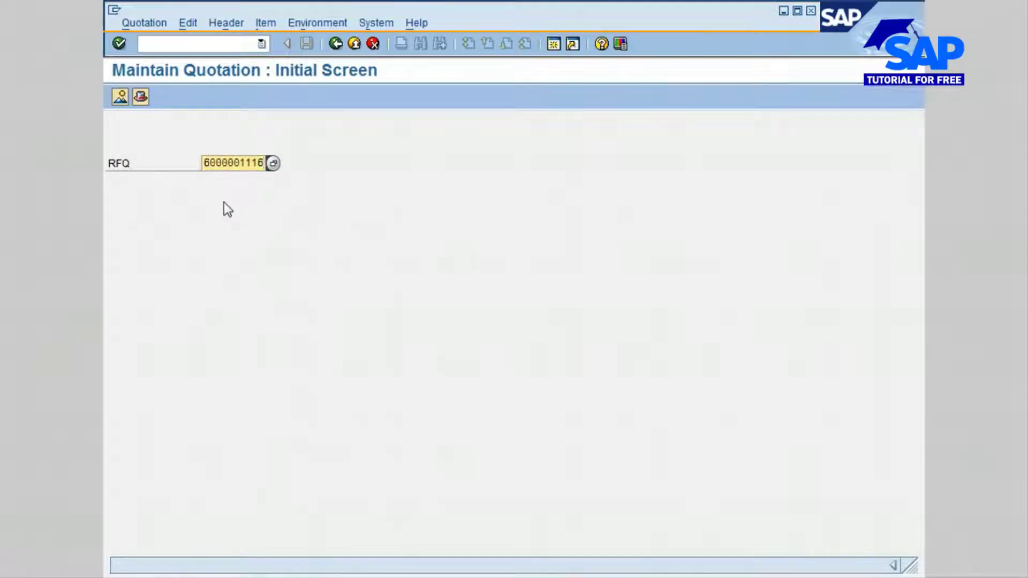
key("Return")
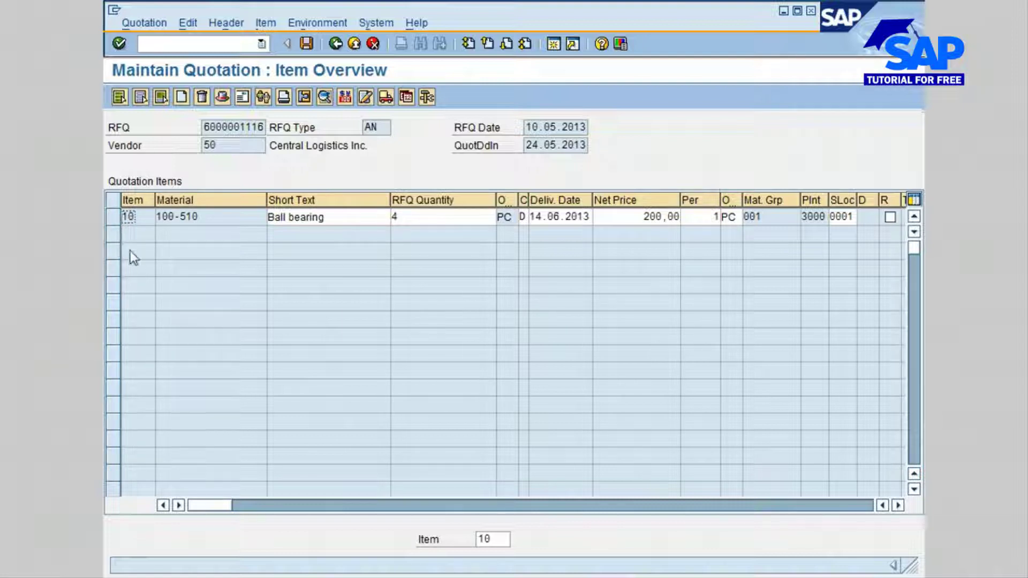
Step: Open the details of item 10, the ball bearing, and set its net order price to 200 USD
left_click(113, 216)
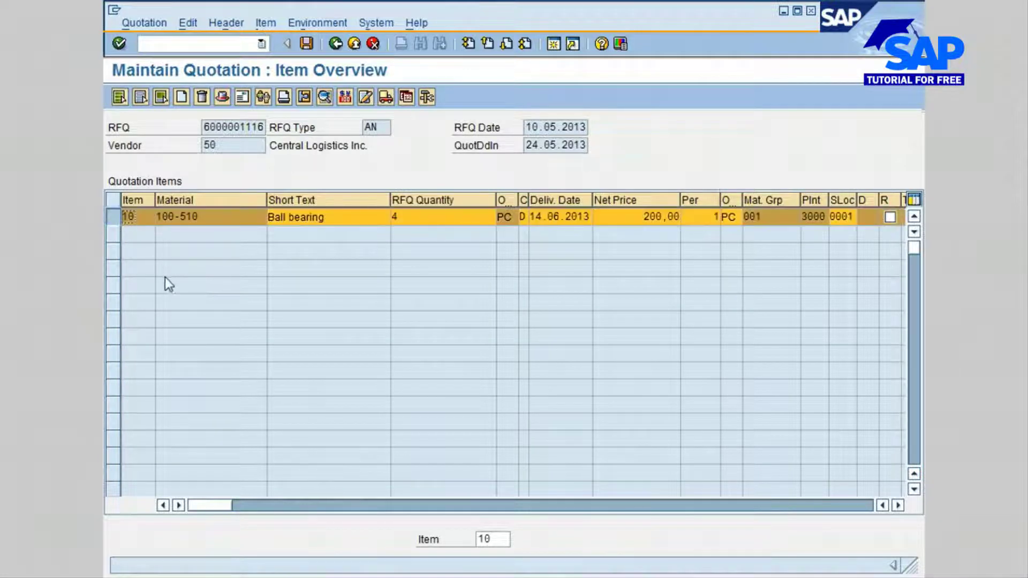
left_click(303, 99)
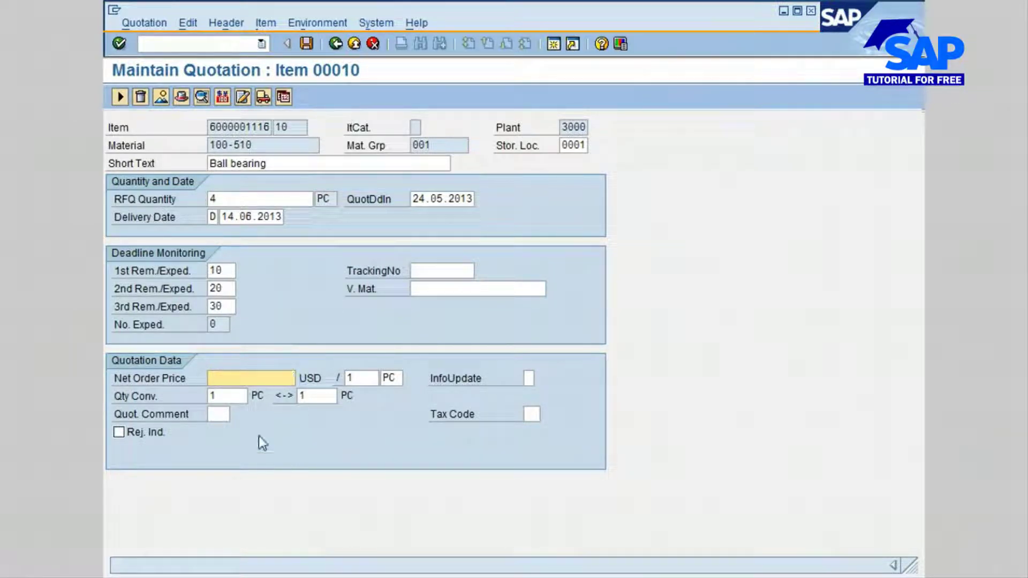
left_click(225, 378)
type("200")
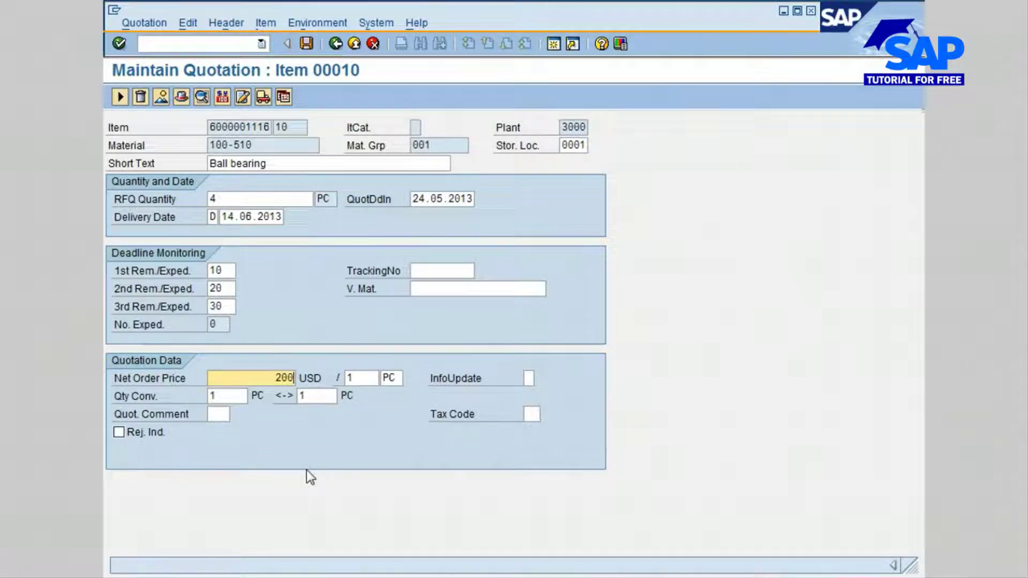
Step: Add condition type FRA1 (Freight %) to the item's pricing conditions with amount 5 and currency USD
left_click(222, 97)
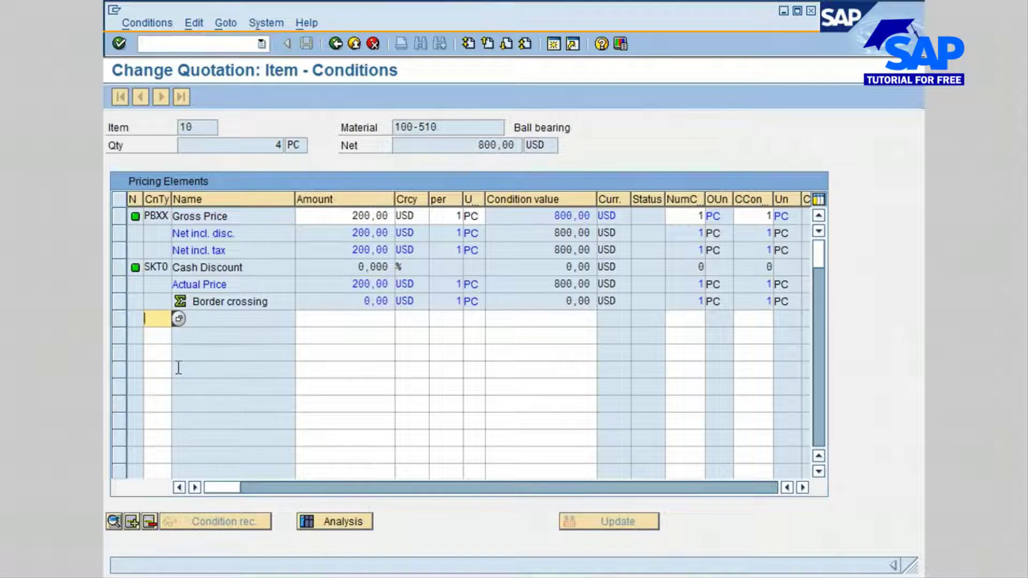
left_click(179, 320)
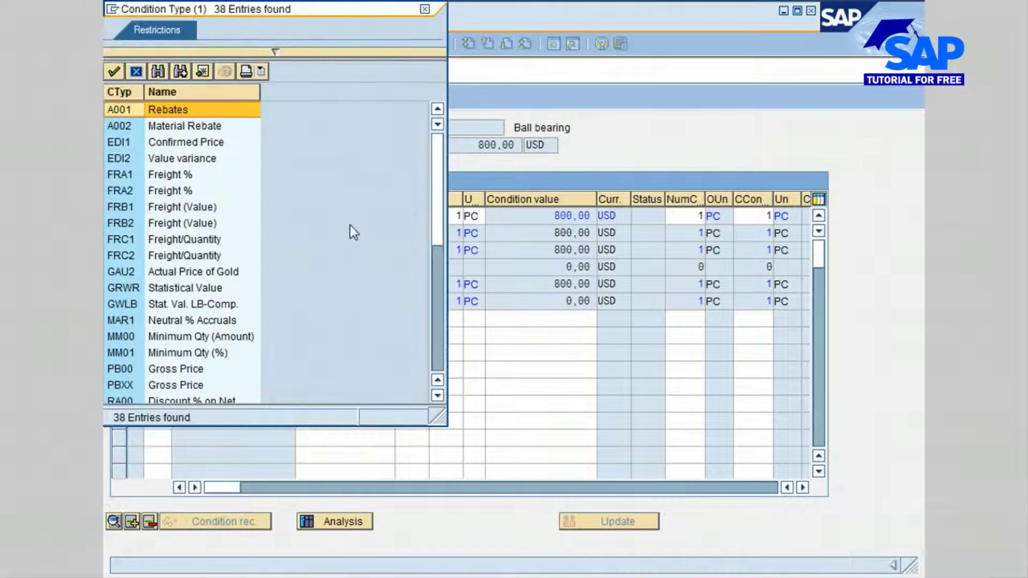
left_click(126, 175)
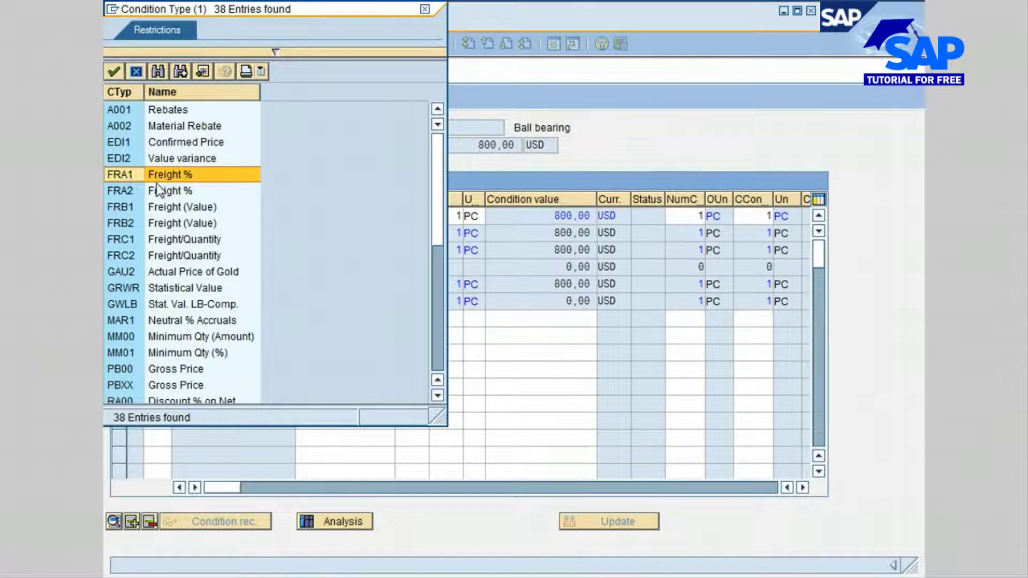
left_click(117, 71)
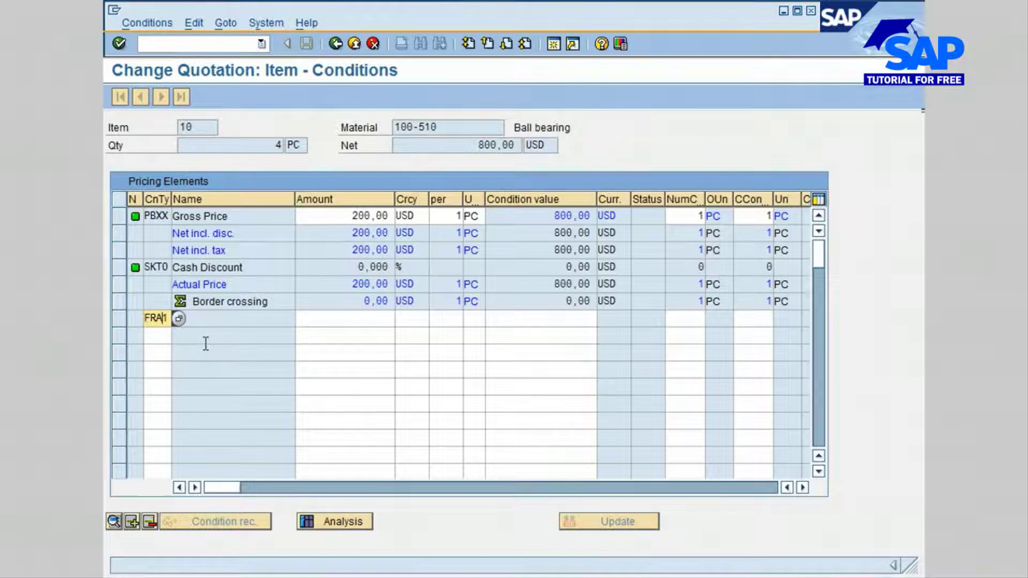
key("Tab")
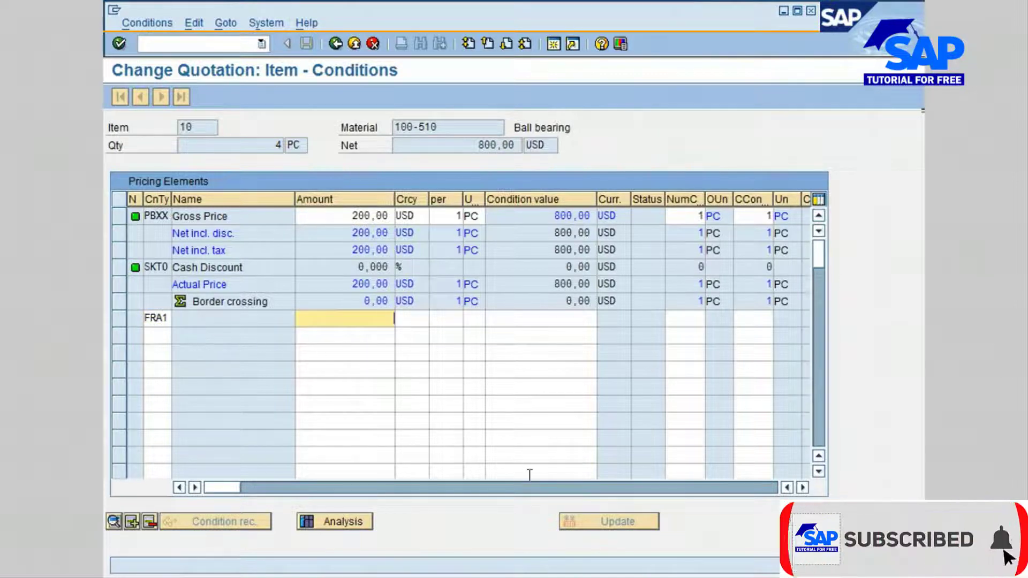
type("5")
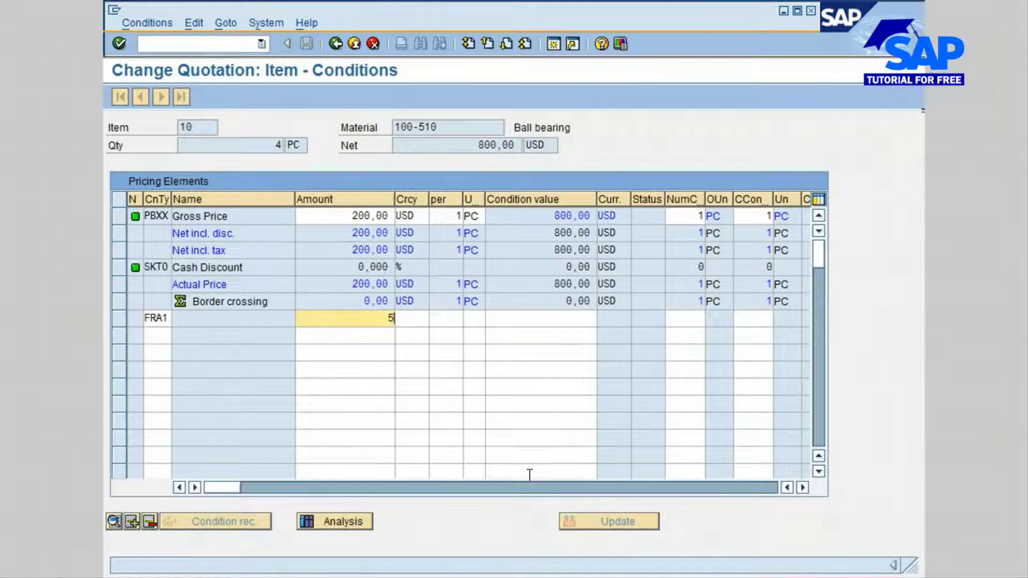
key("Tab")
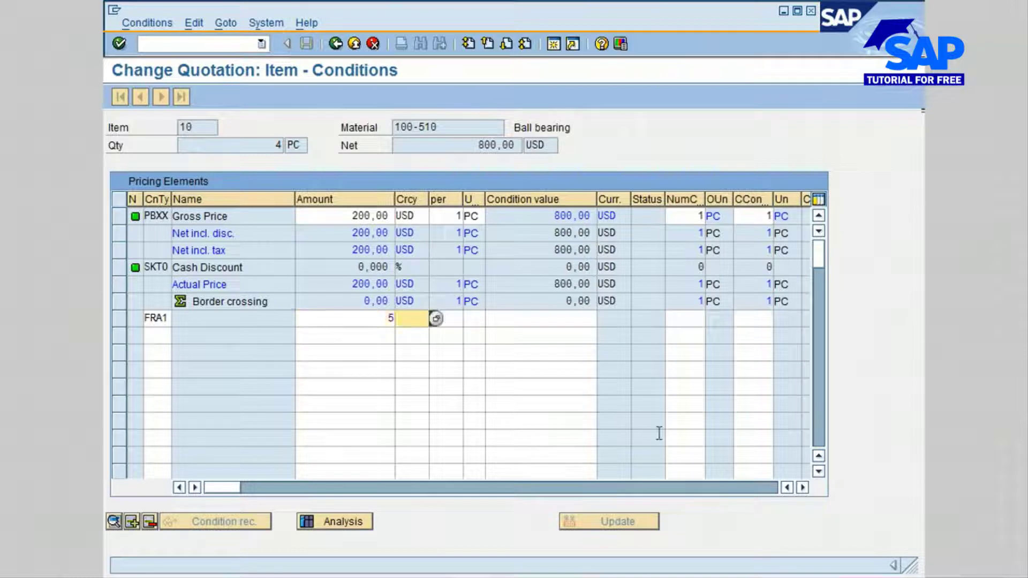
type("u")
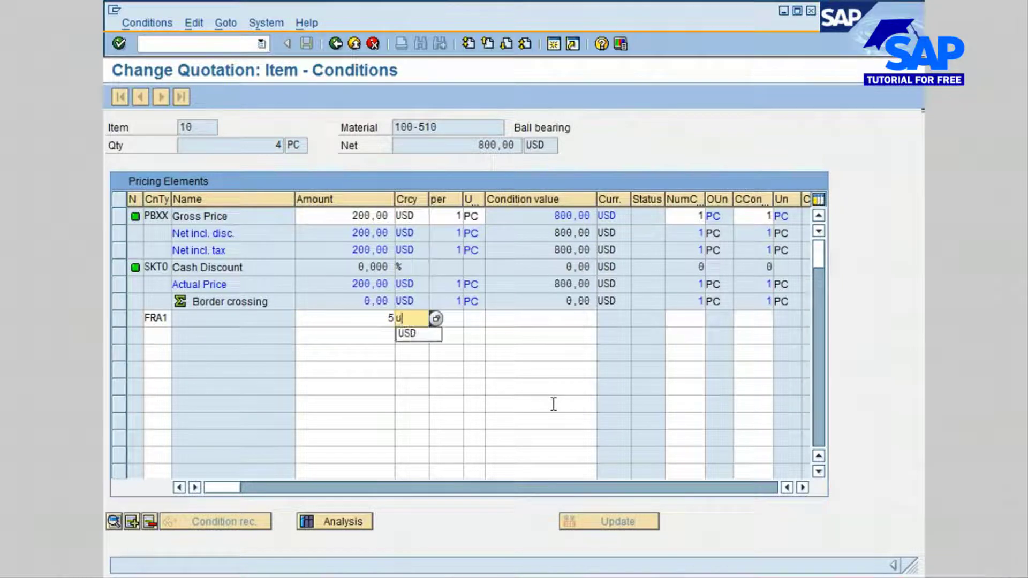
type("sd")
left_click(411, 333)
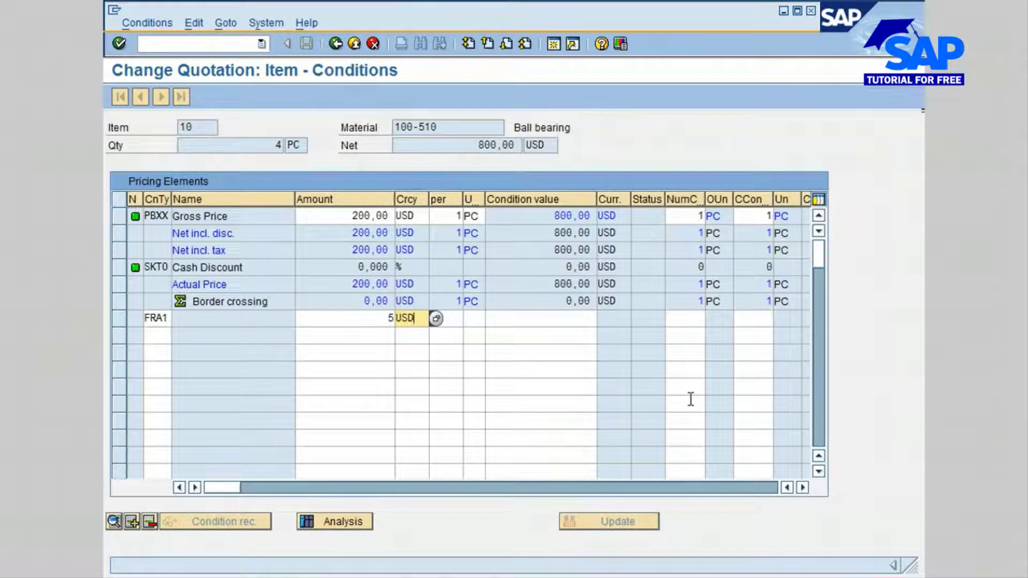
key("Return")
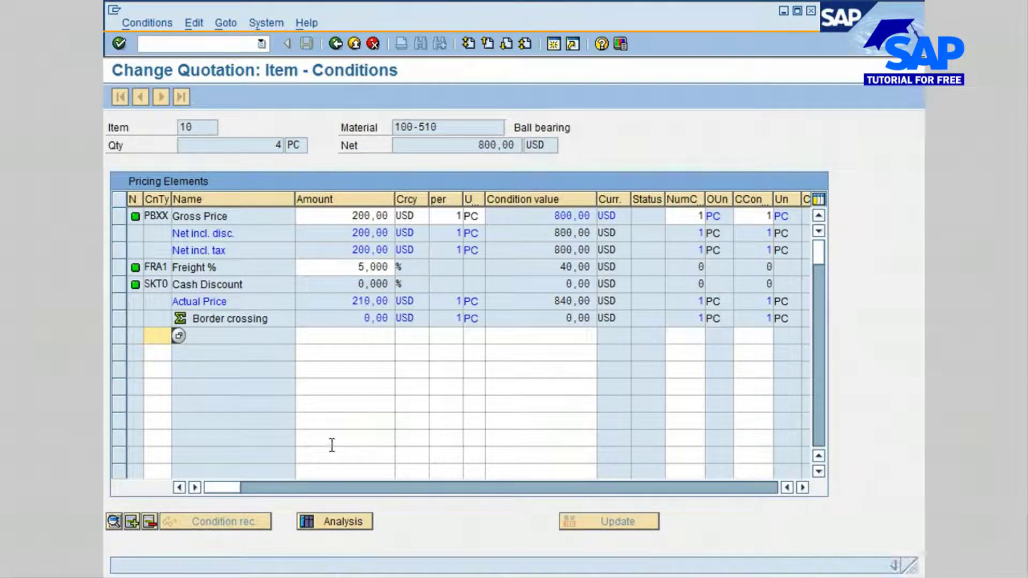
Step: Return from the item conditions to the item overview and save the quotation
left_click(336, 45)
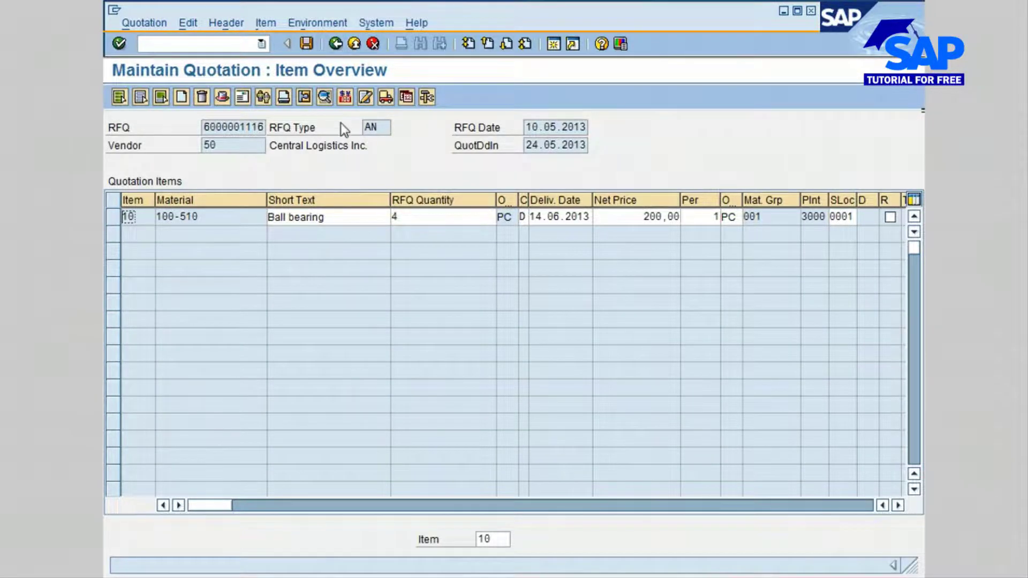
left_click(309, 45)
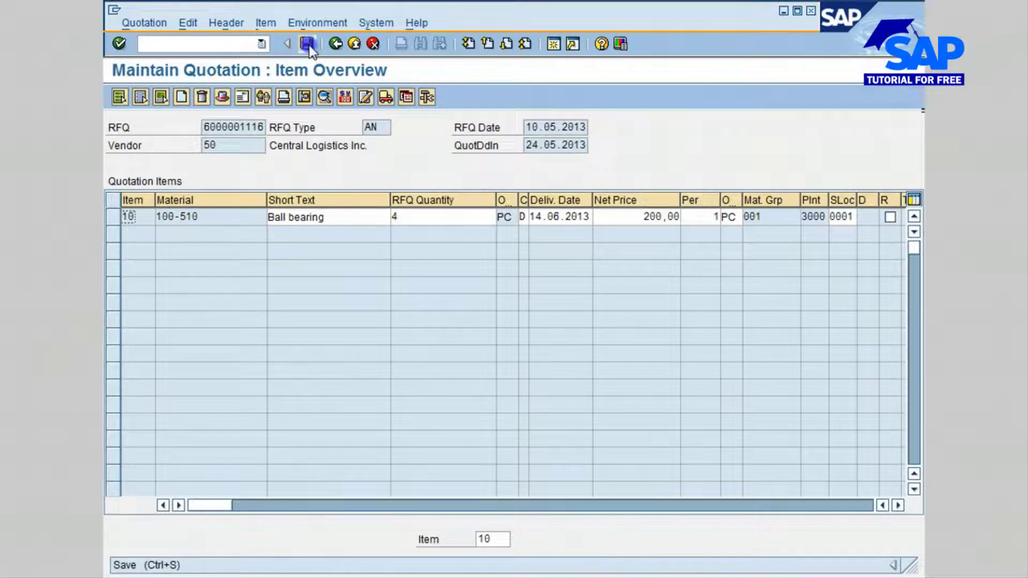
left_click(308, 44)
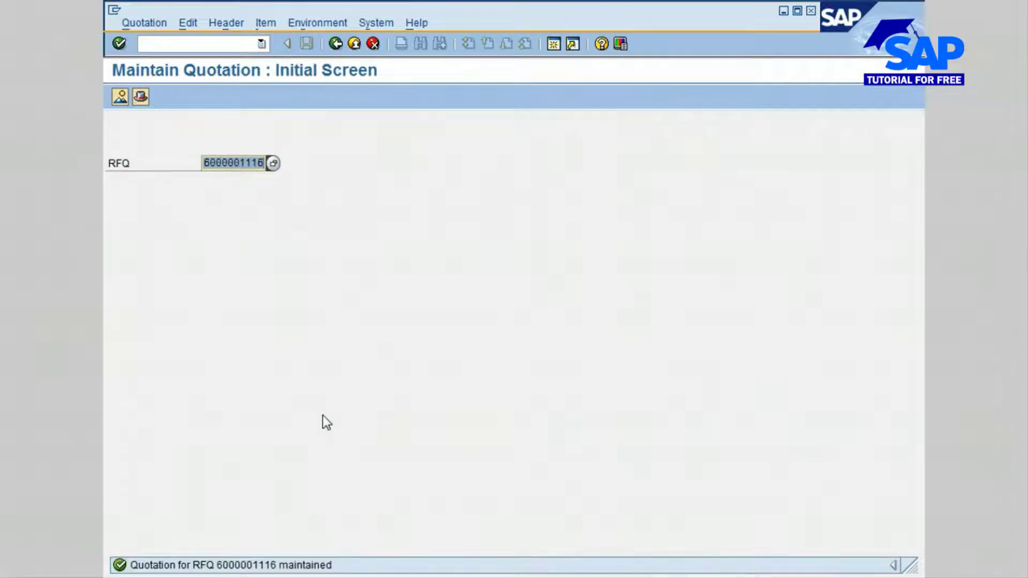
left_click(263, 164)
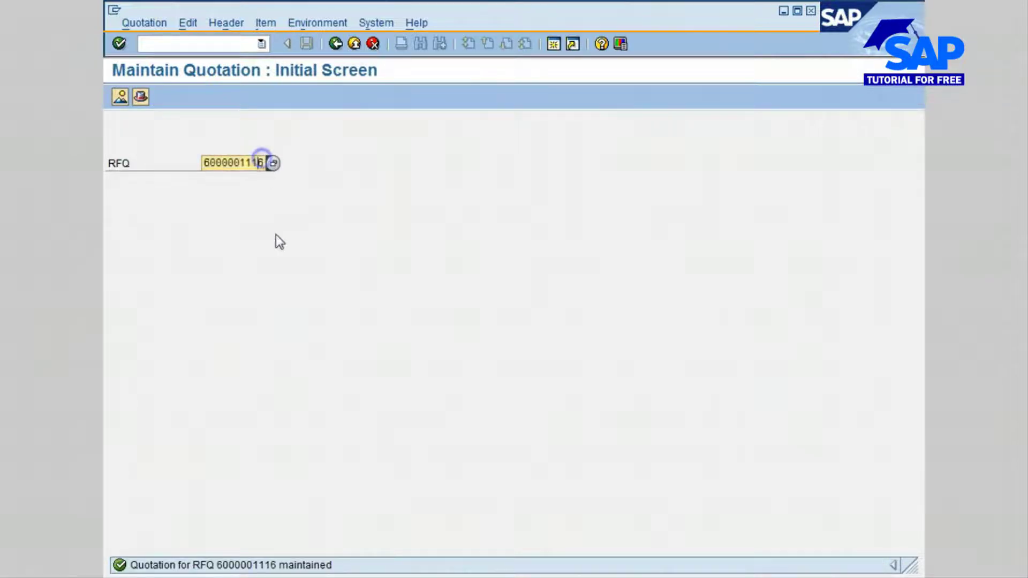
key("Delete")
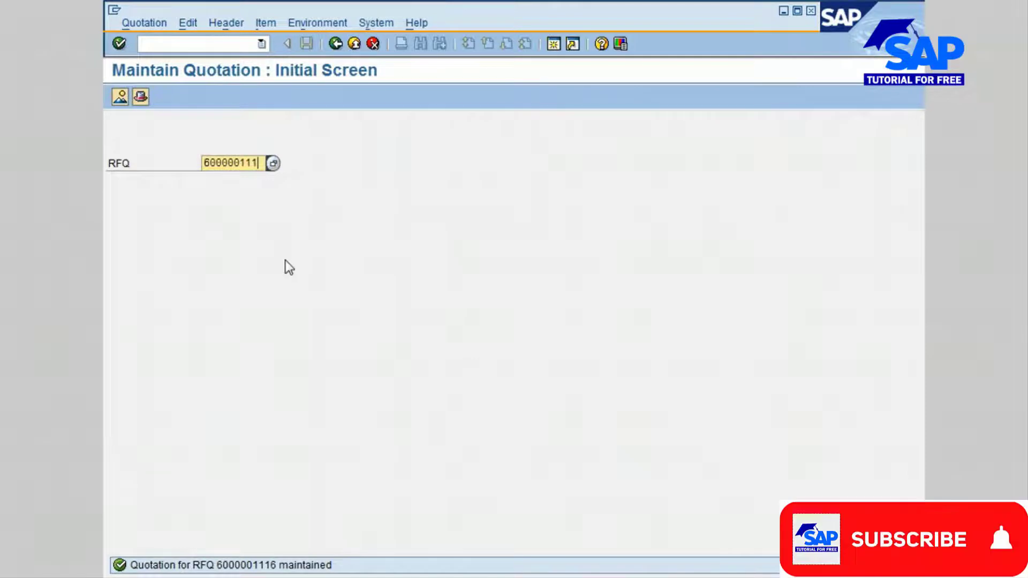
type("7")
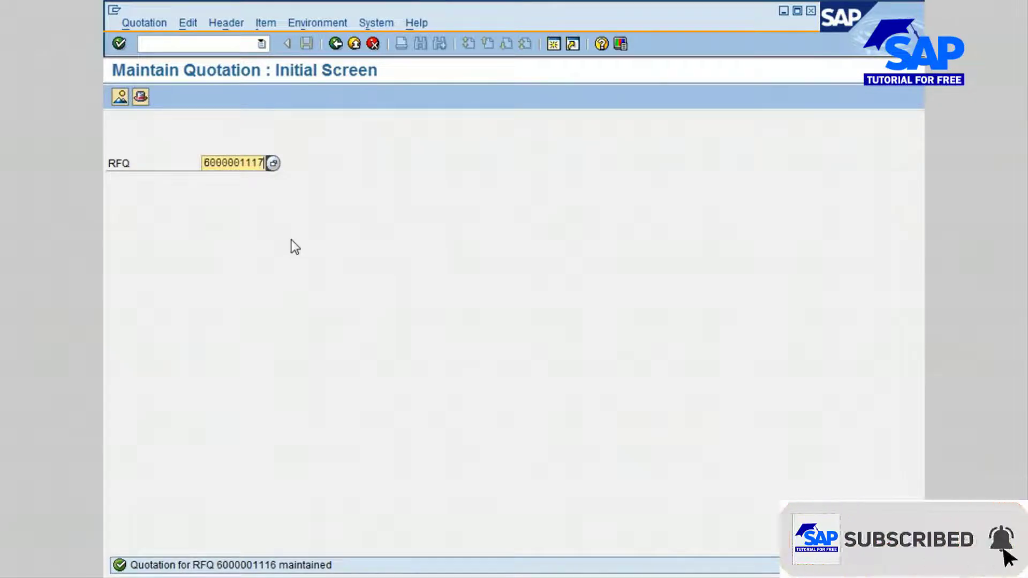
key("Return")
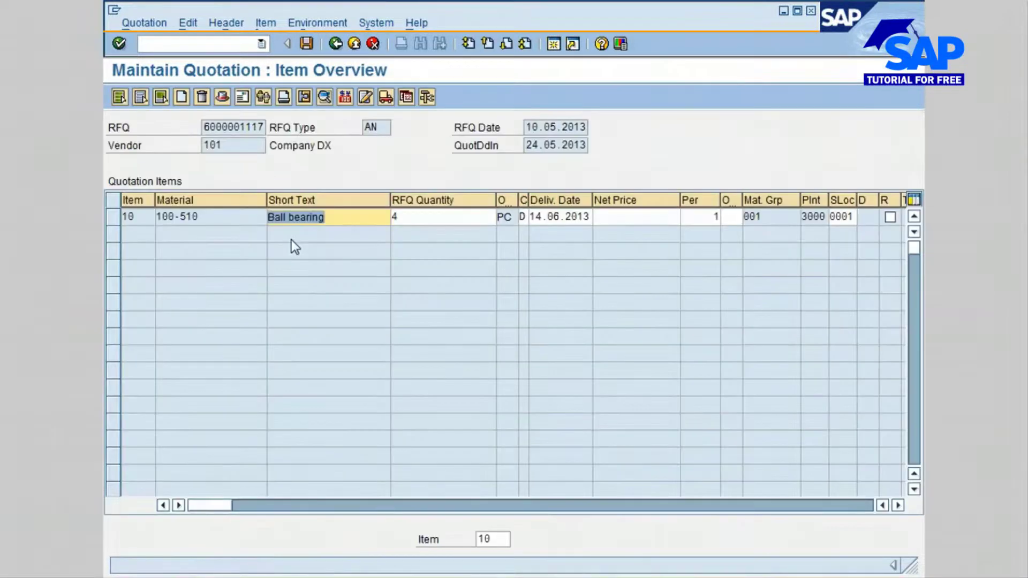
Step: Open the details of the ball bearing item in this quotation and set its net order price to 220 USD
left_click(112, 217)
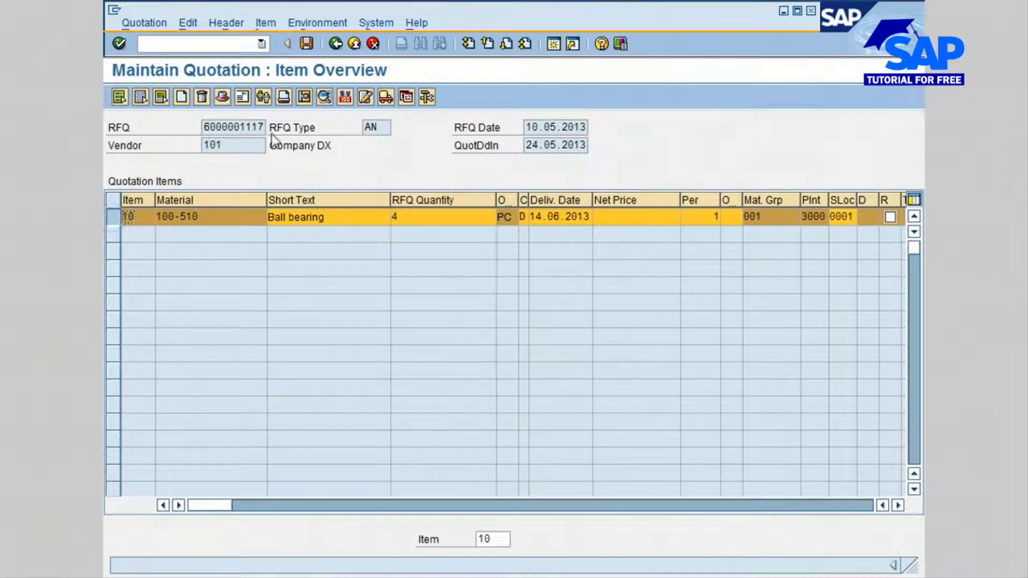
left_click(303, 98)
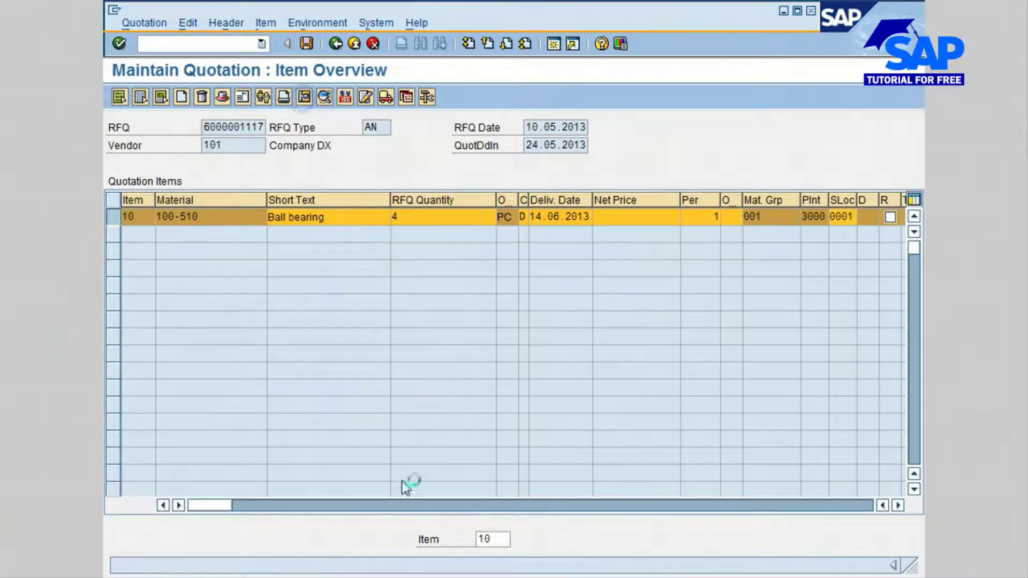
left_click(279, 375)
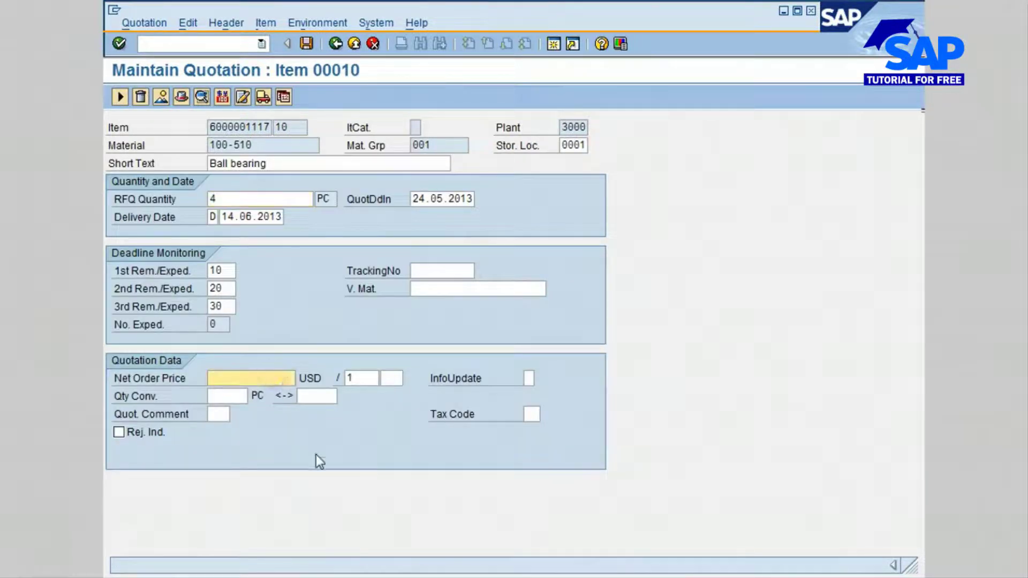
type("220")
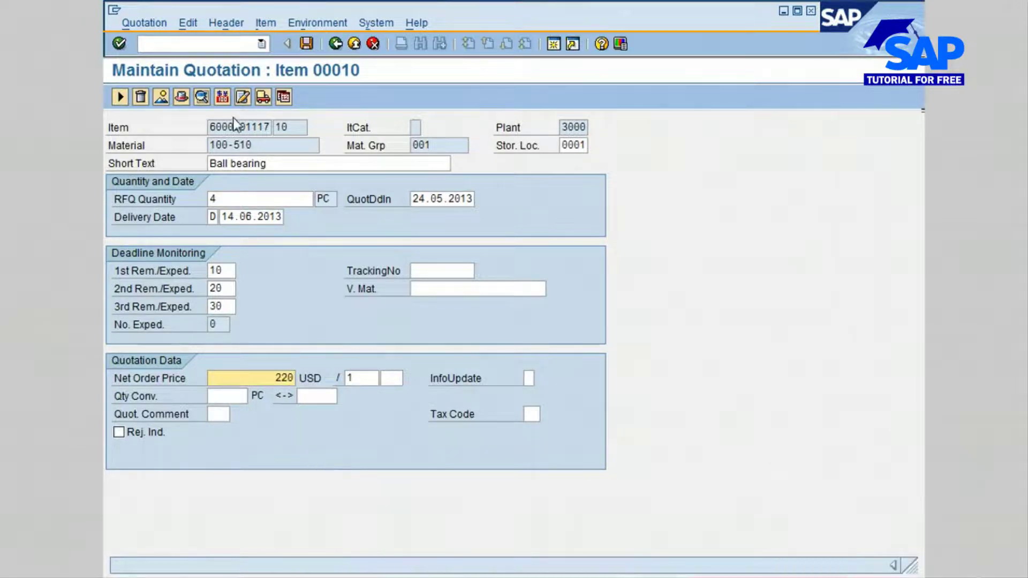
Step: Add condition type FRA1 (Freight %) with amount 4 and currency USD to the ball bearing item's pricing conditions, and save the quotation
left_click(223, 97)
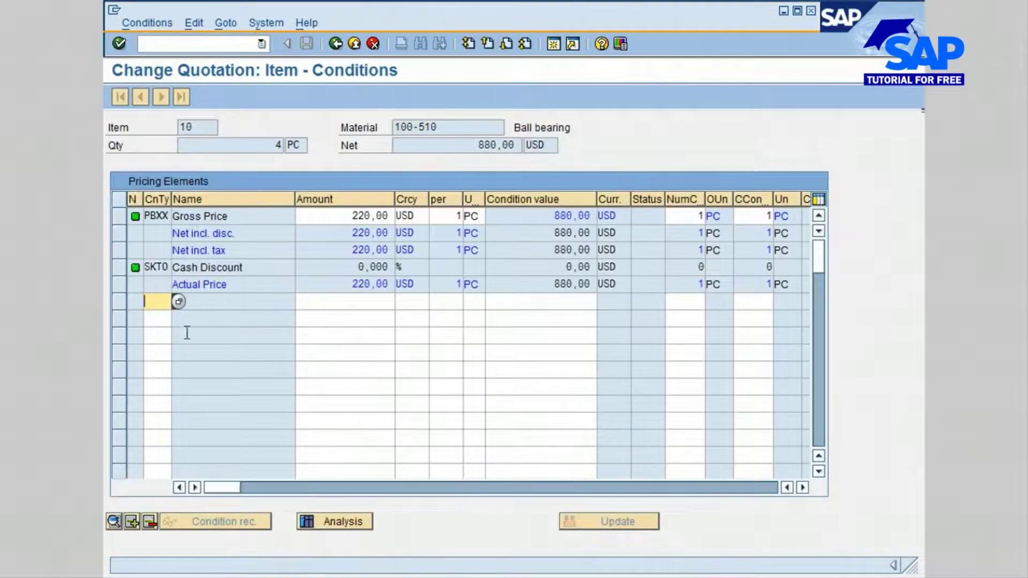
left_click(174, 302)
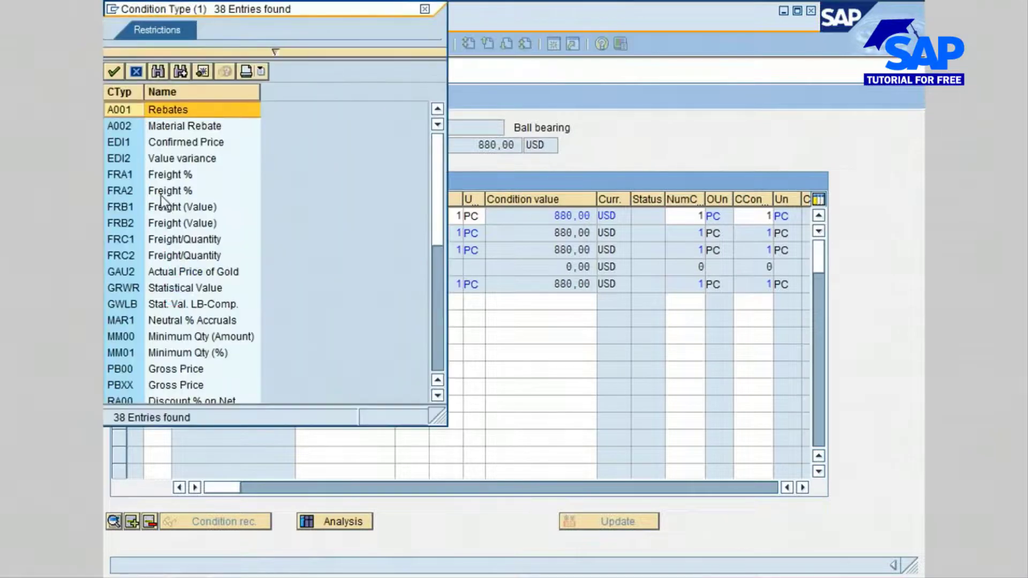
left_click(127, 176)
double_click(127, 176)
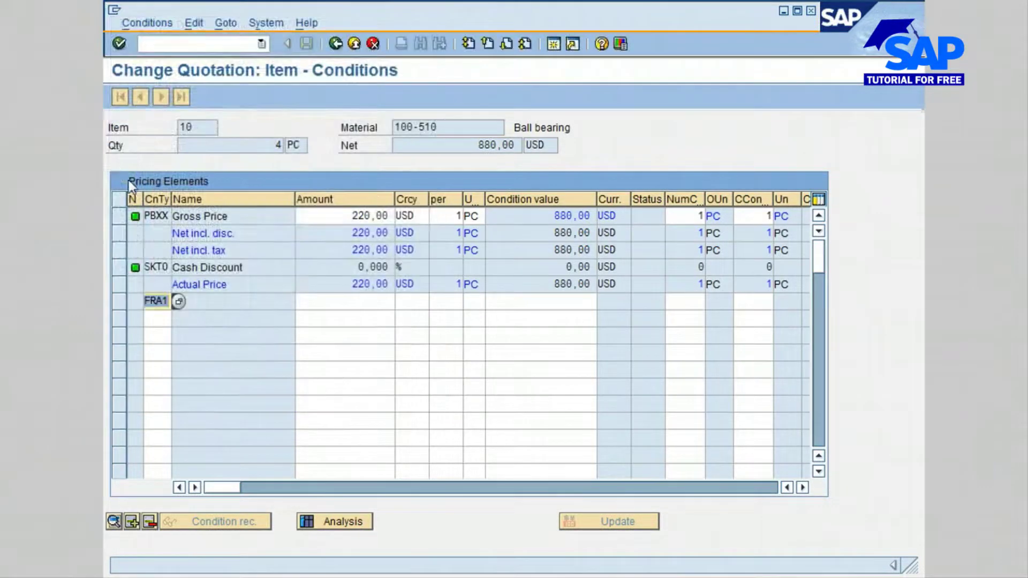
key("Tab")
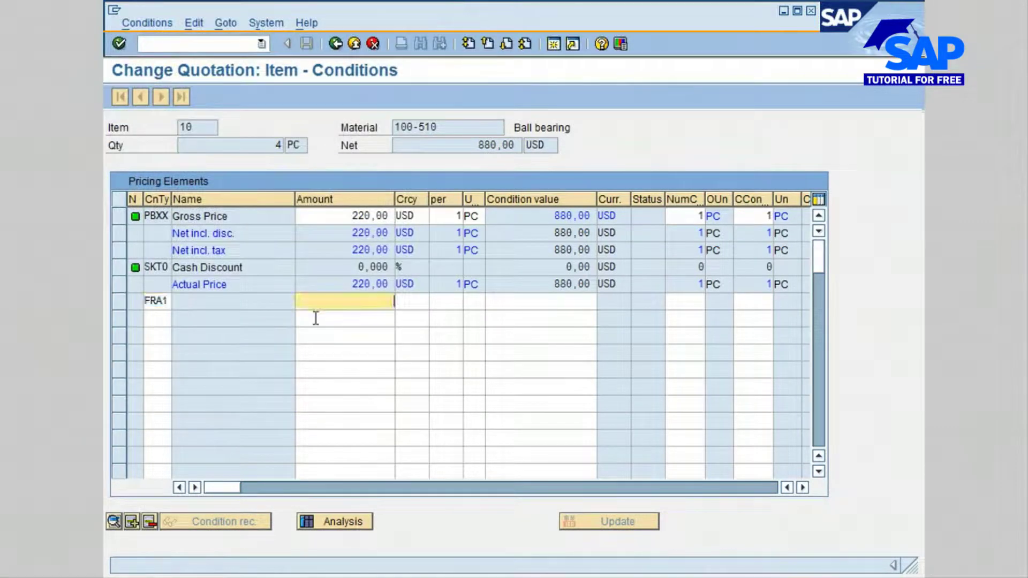
type("4")
left_click(412, 302)
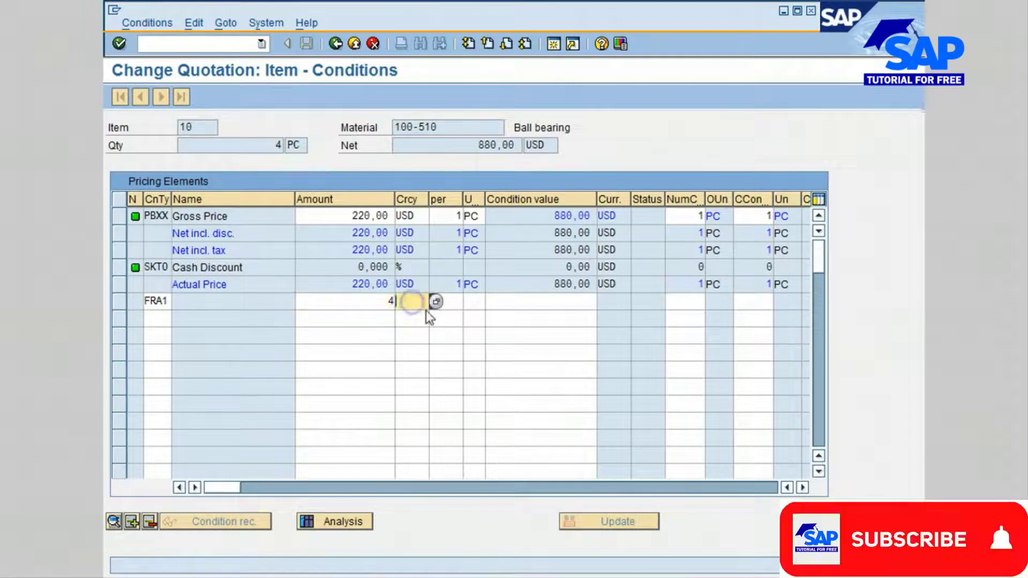
type("U")
left_click(414, 318)
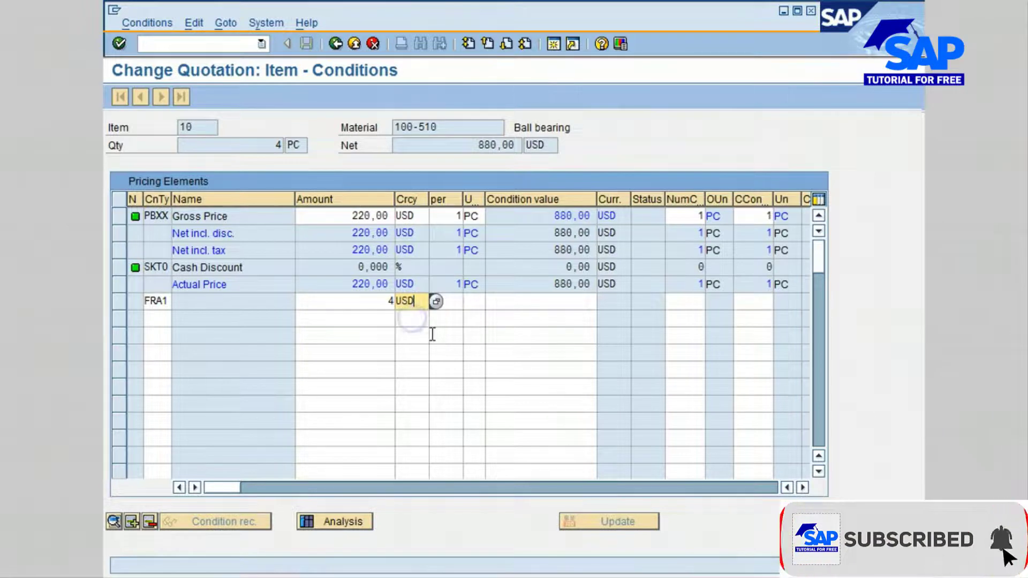
key("Return")
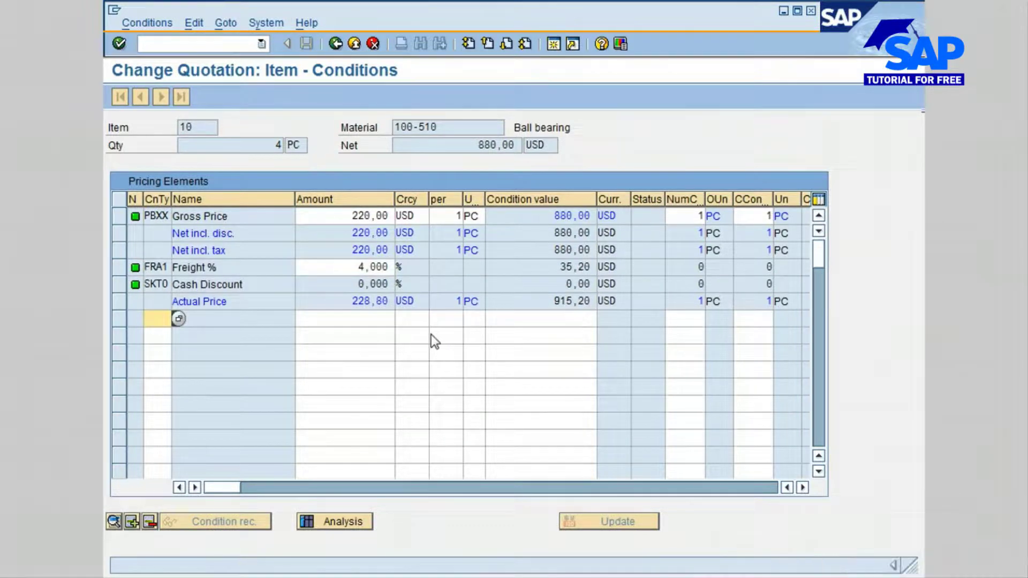
left_click(333, 45)
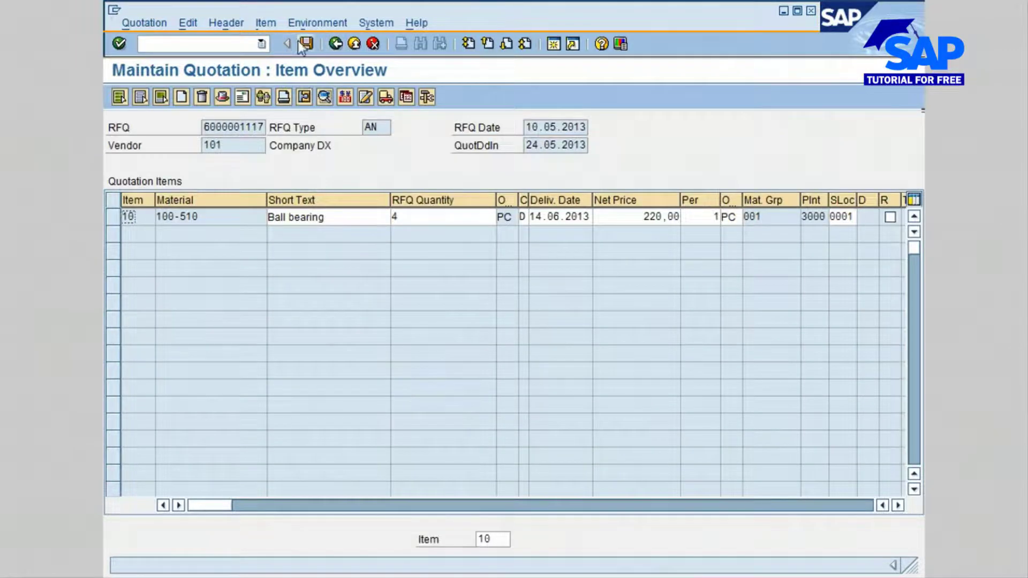
left_click(305, 43)
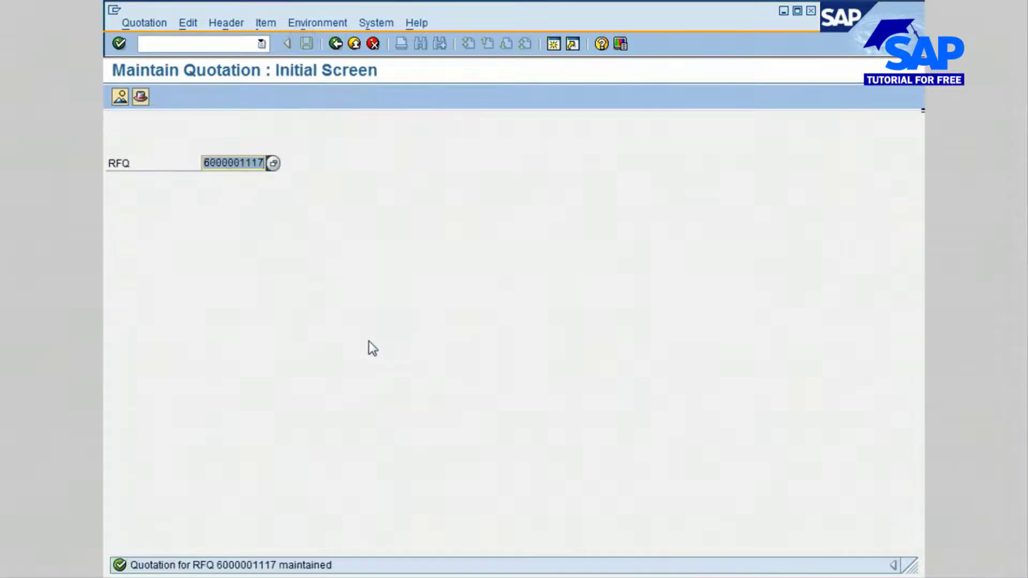
left_click(262, 163)
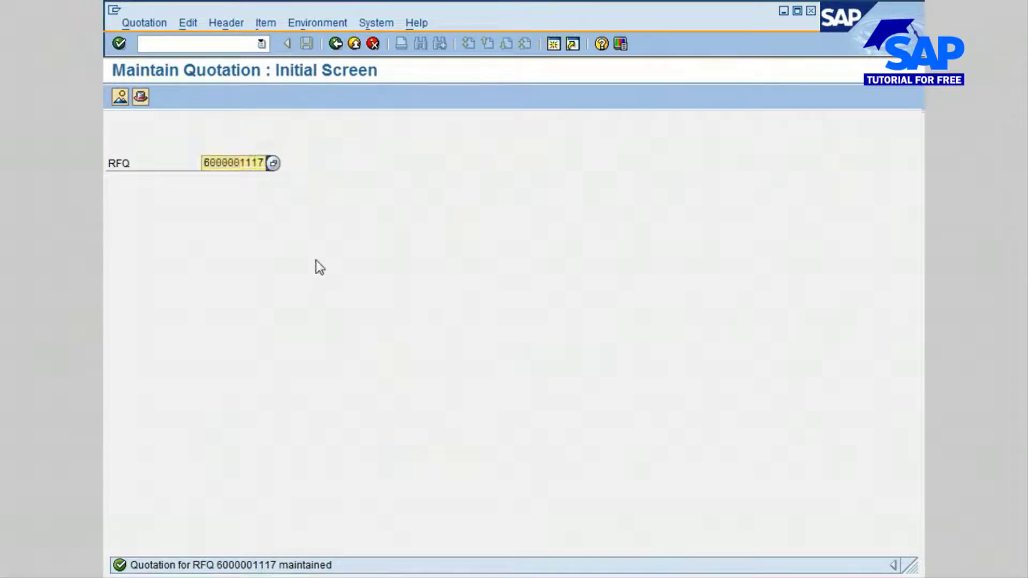
key("BackSpace")
key("BackSpace")
key("BackSpace")
key("BackSpace")
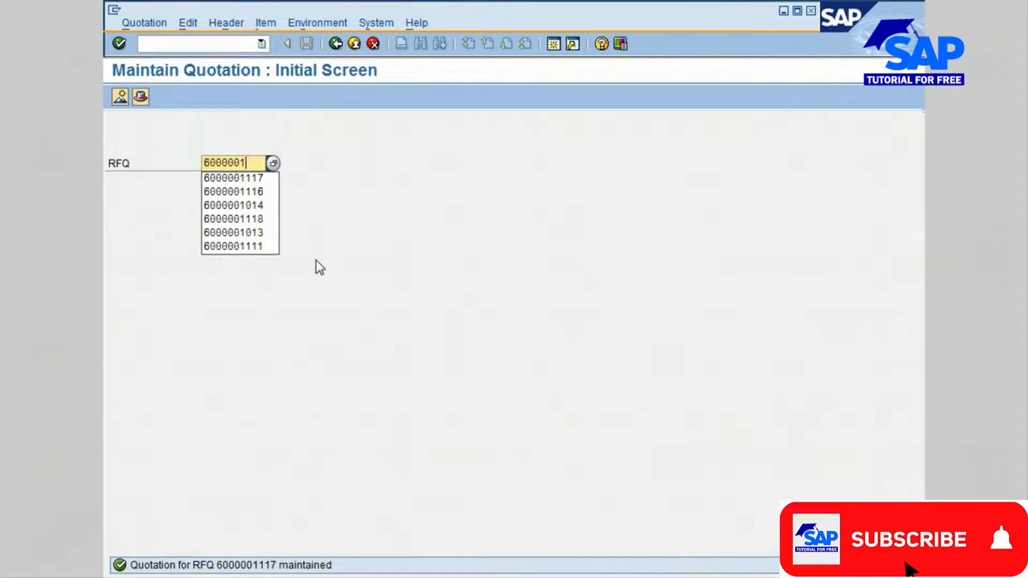
type("1014")
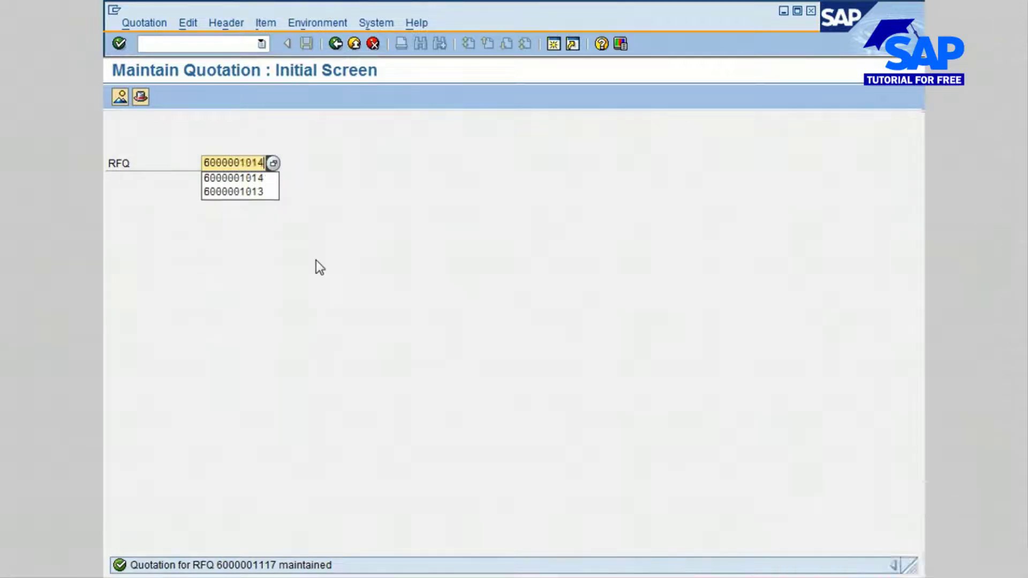
key("Return")
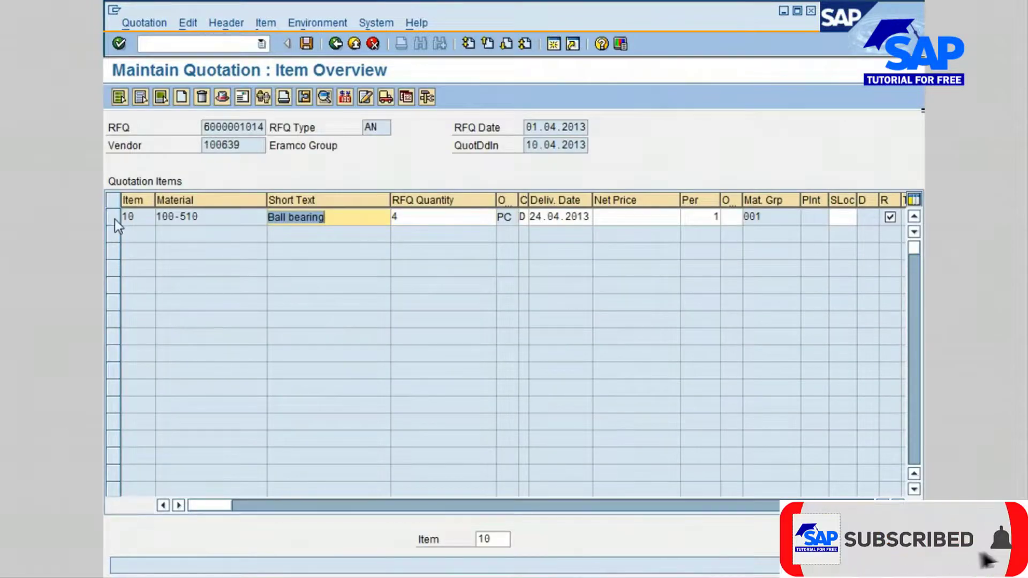
left_click(113, 217)
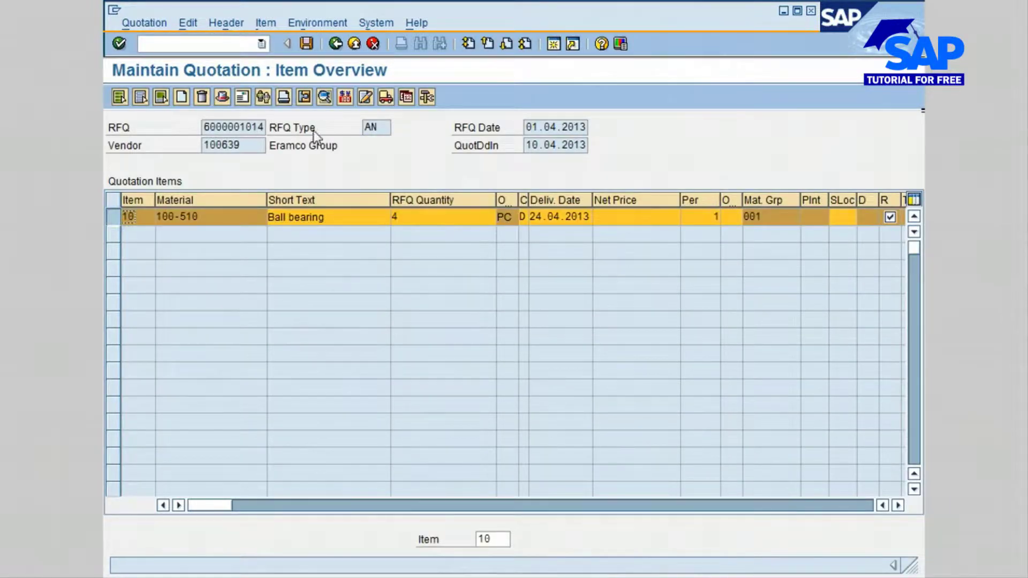
left_click(303, 97)
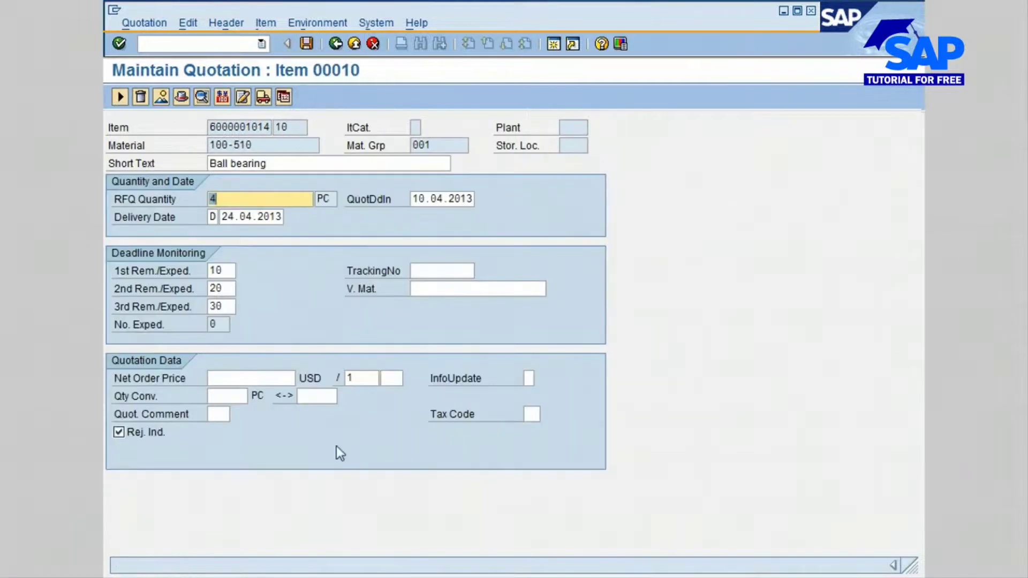
left_click(273, 379)
type("2")
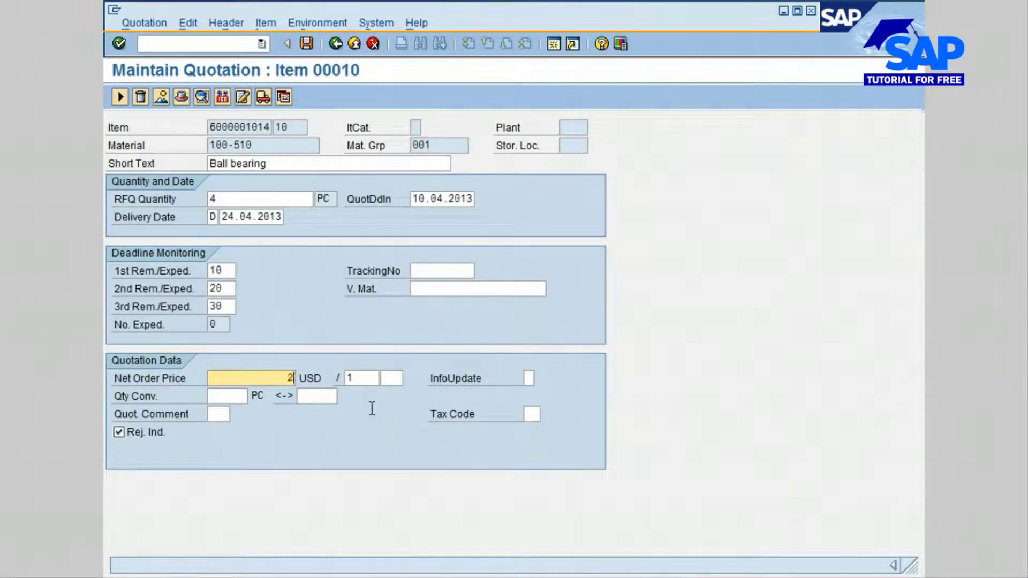
type("25")
key("BackSpace")
key("BackSpace")
key("BackSpace")
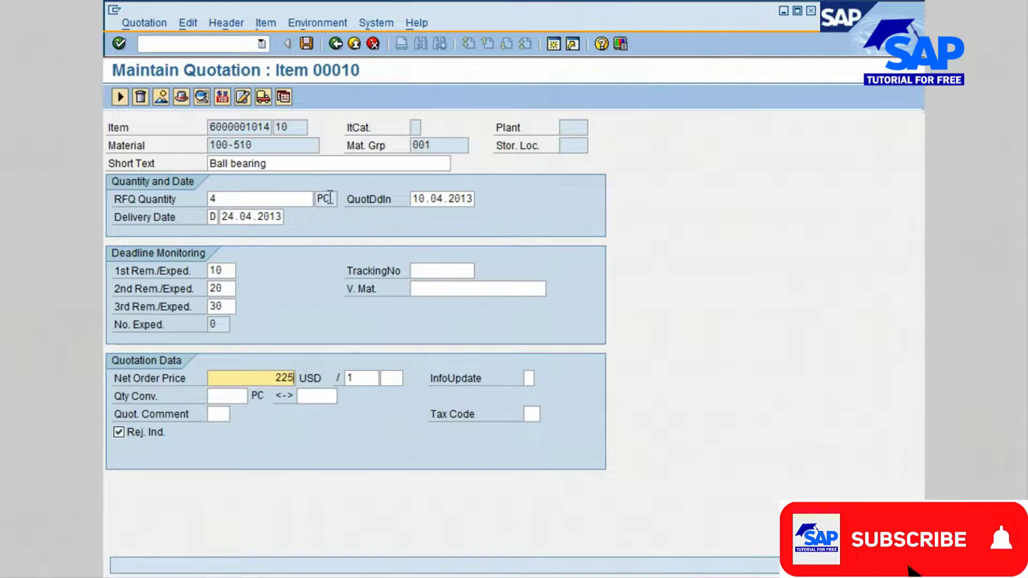
type("190")
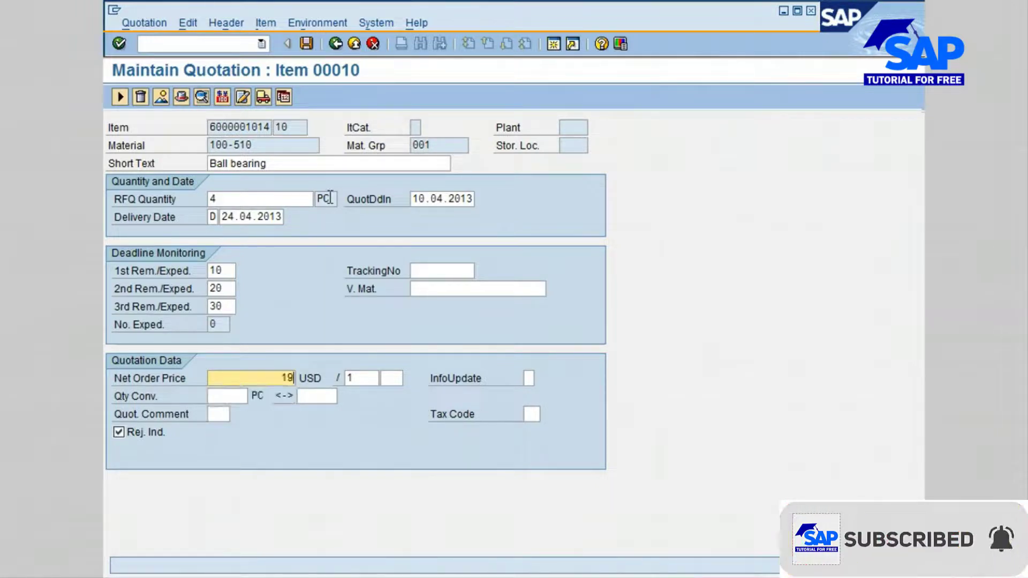
Step: Add condition type FRA1 (Freight %) to the item's pricing conditions with amount 3 and currency USD
left_click(222, 97)
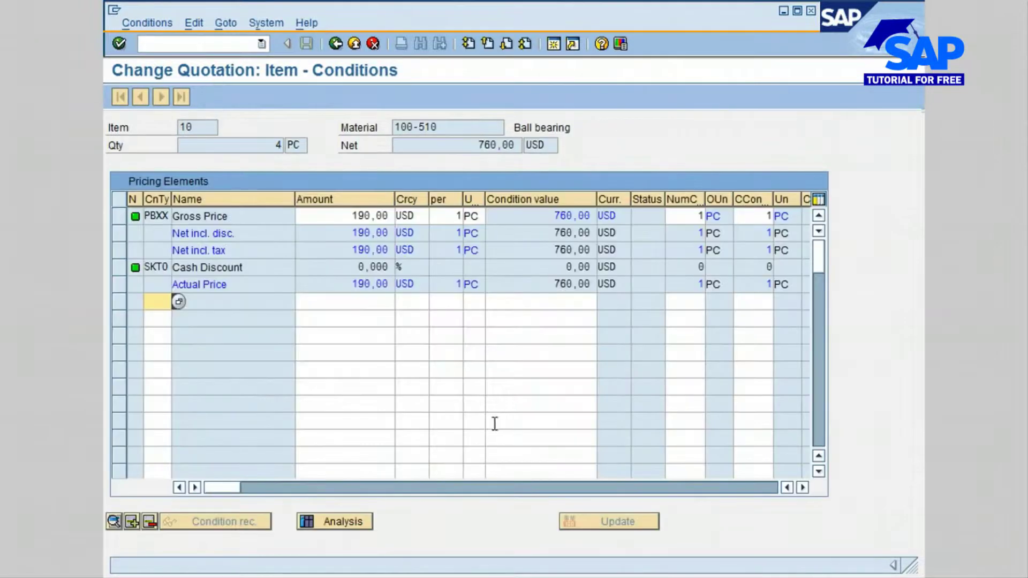
left_click(177, 303)
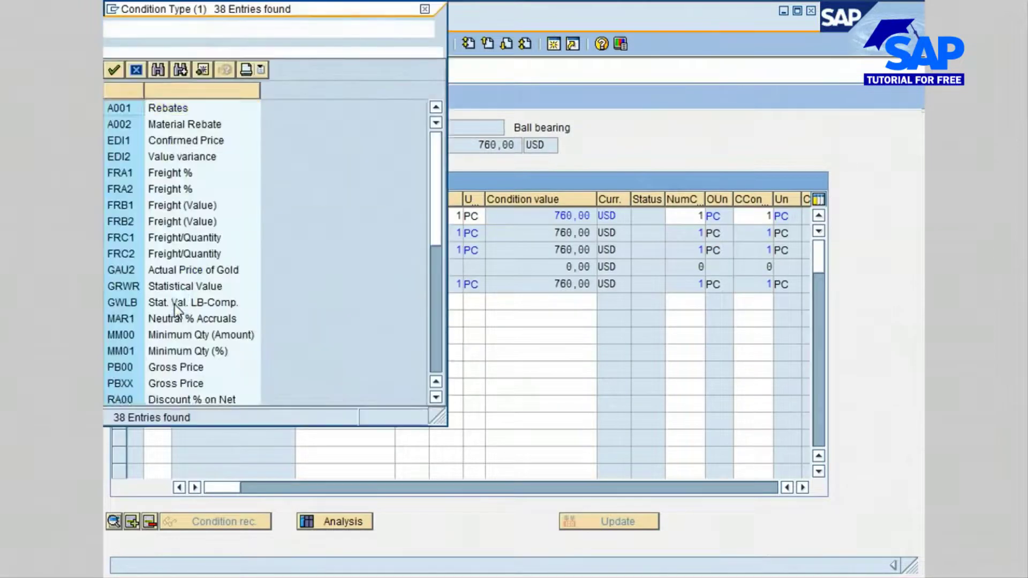
double_click(123, 175)
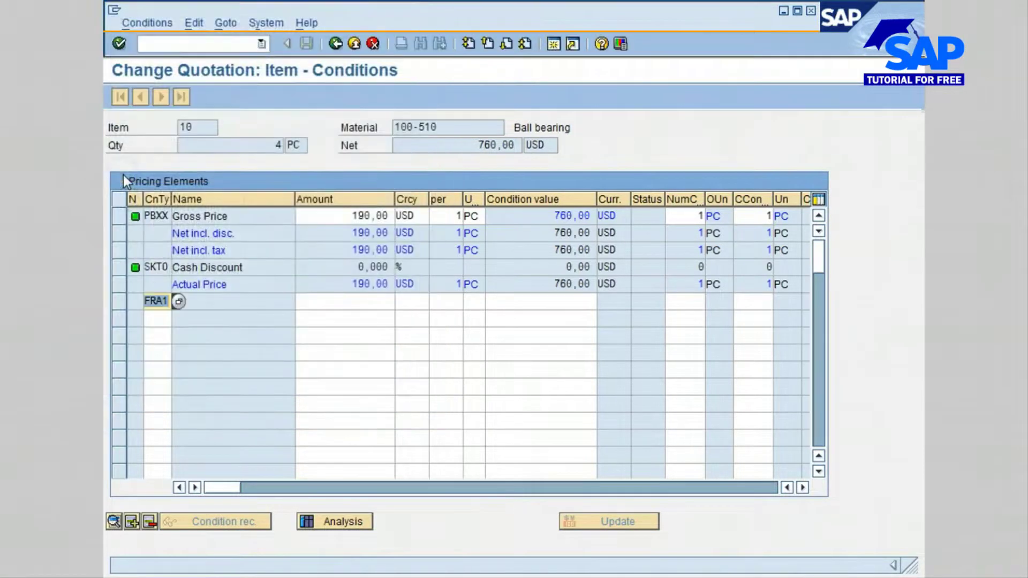
key("Tab")
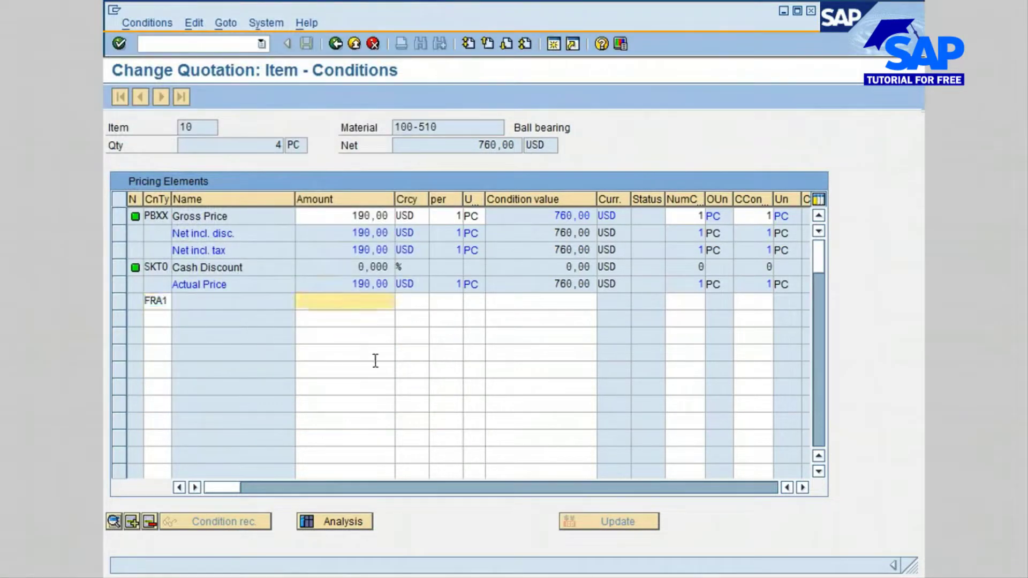
type("3")
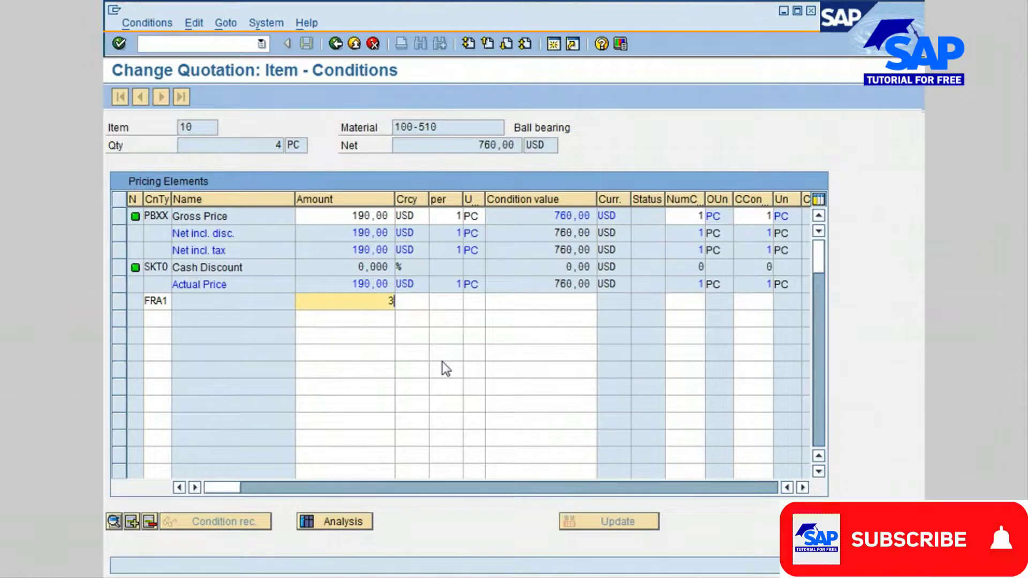
left_click(419, 301)
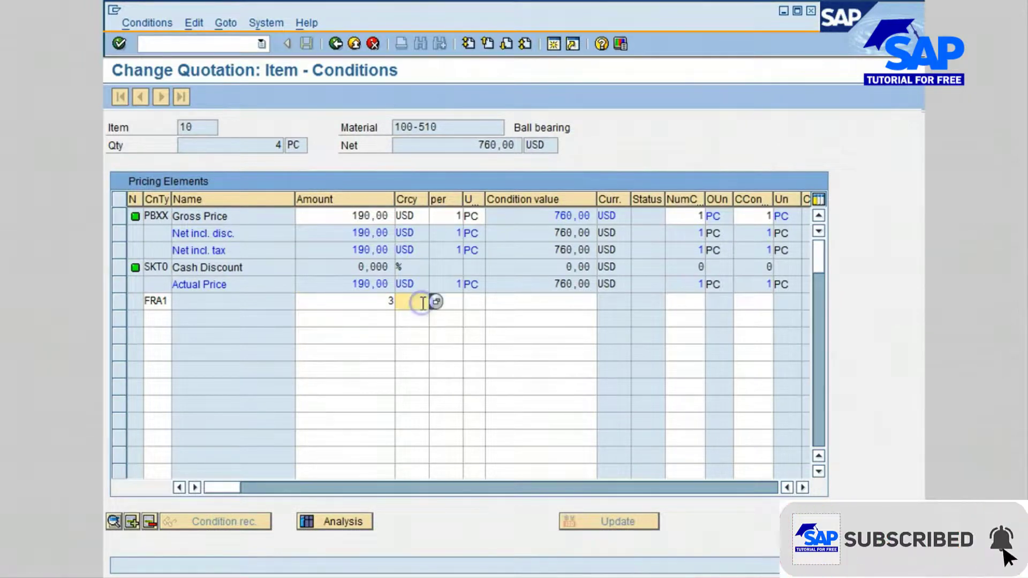
type("U")
left_click(411, 317)
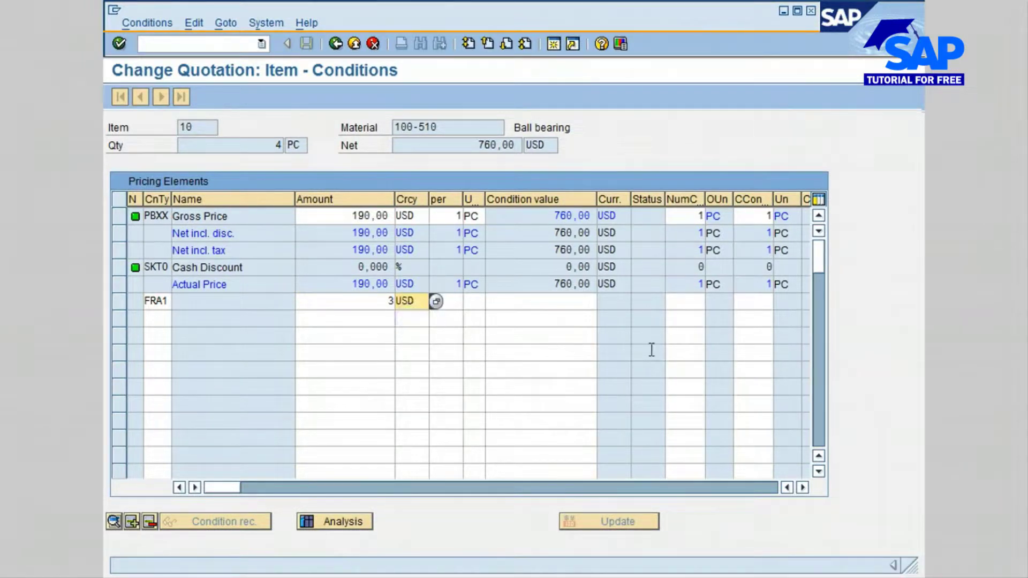
key("Return")
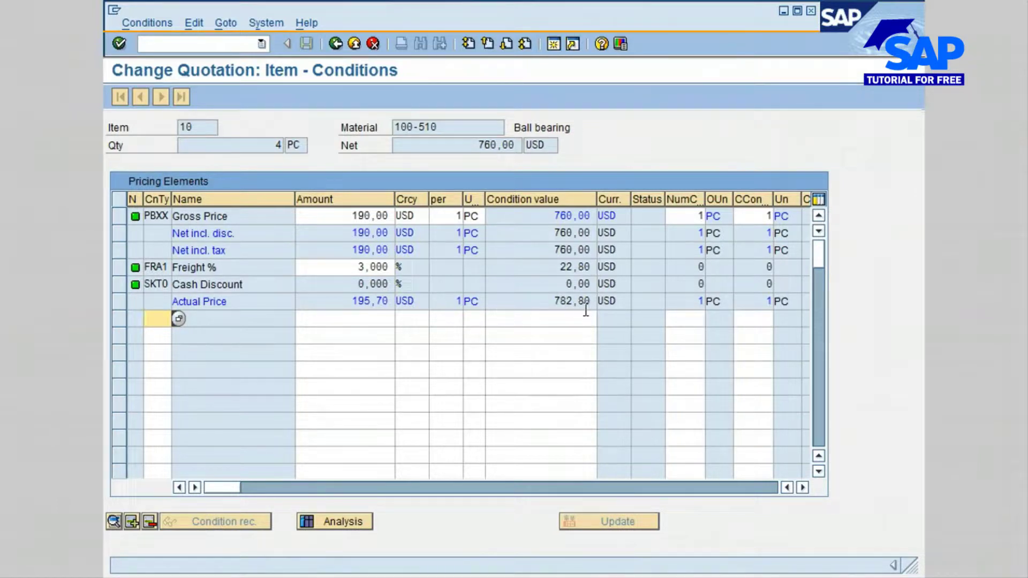
left_click(337, 45)
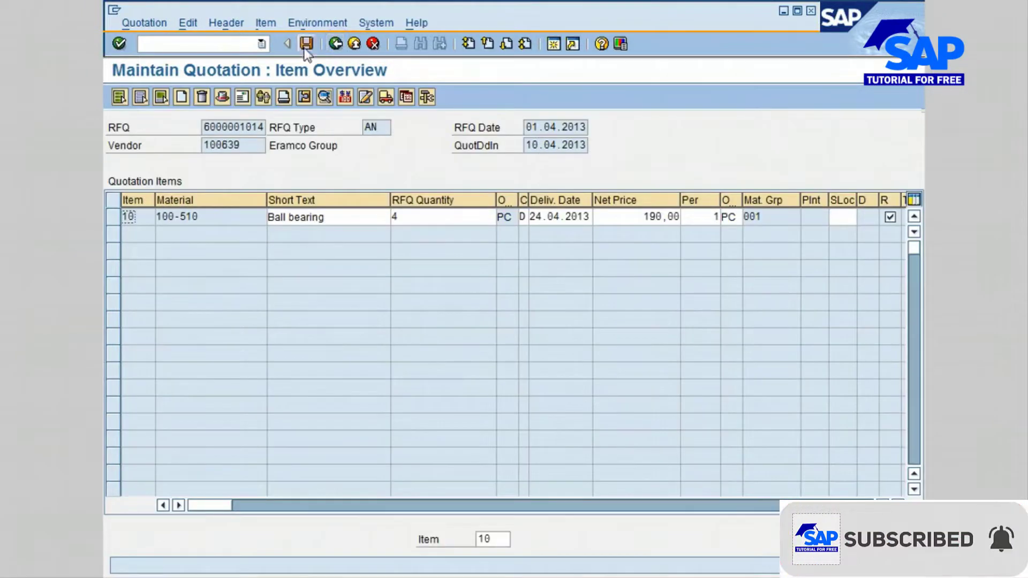
left_click(305, 44)
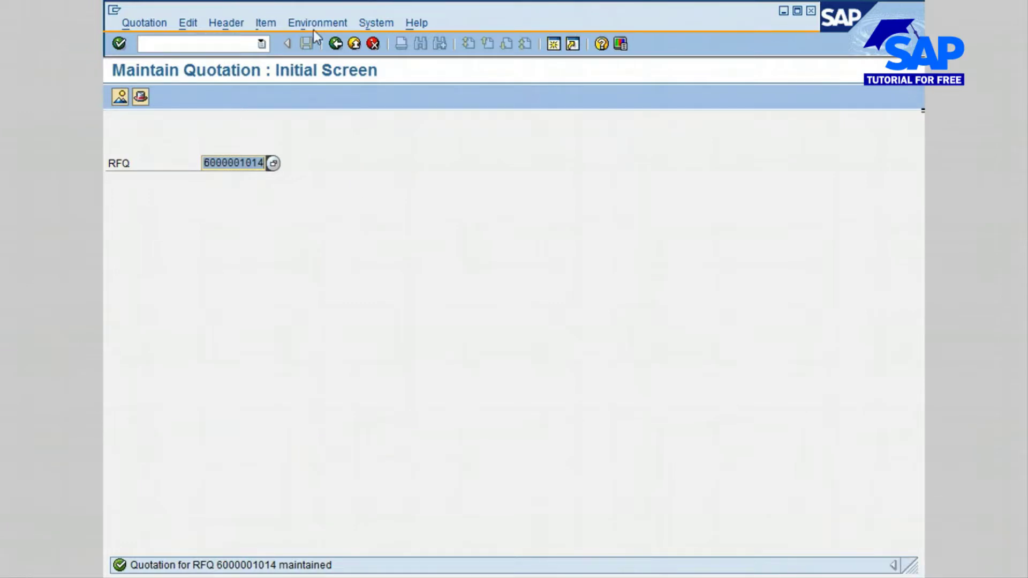
left_click(336, 44)
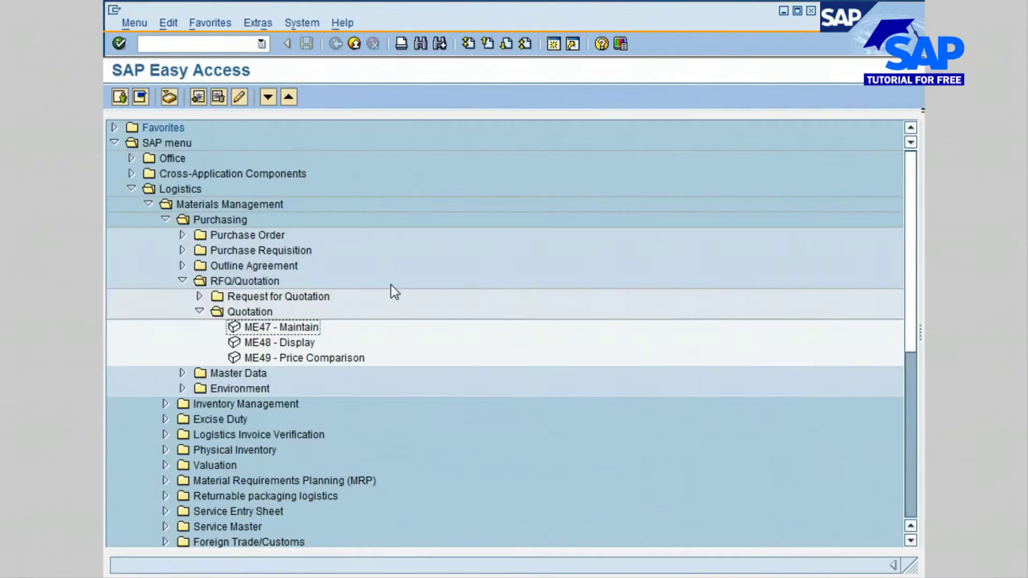